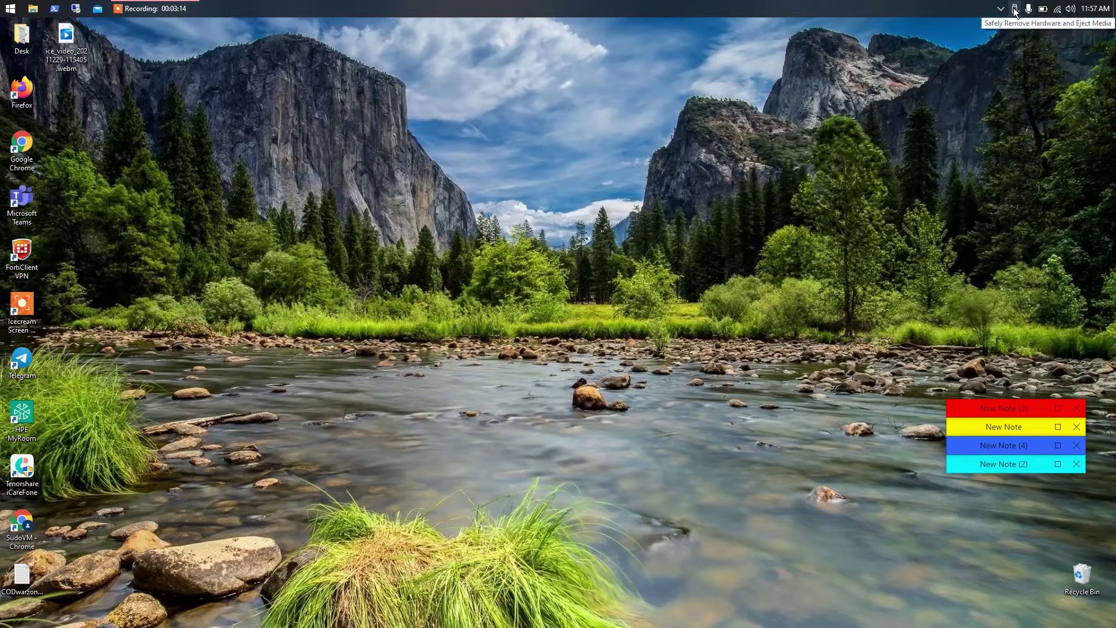
# Show the hidden tray icons, then open This PC from a 'th' Start search and reposition it
pyautogui.click(1015, 9)
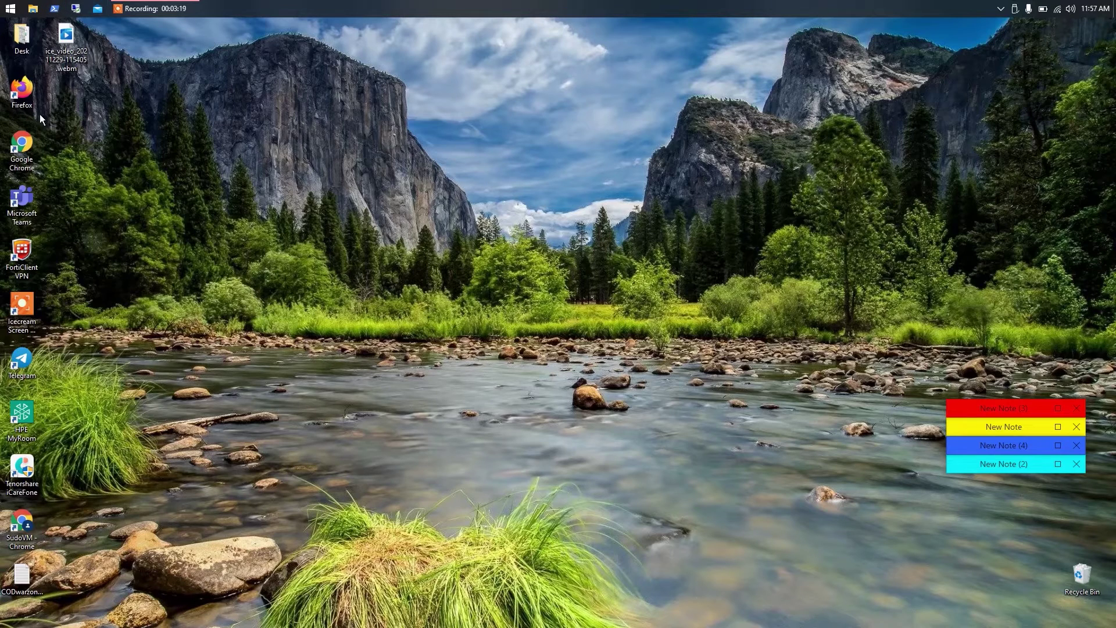
pyautogui.press('super')
pyautogui.write('th')
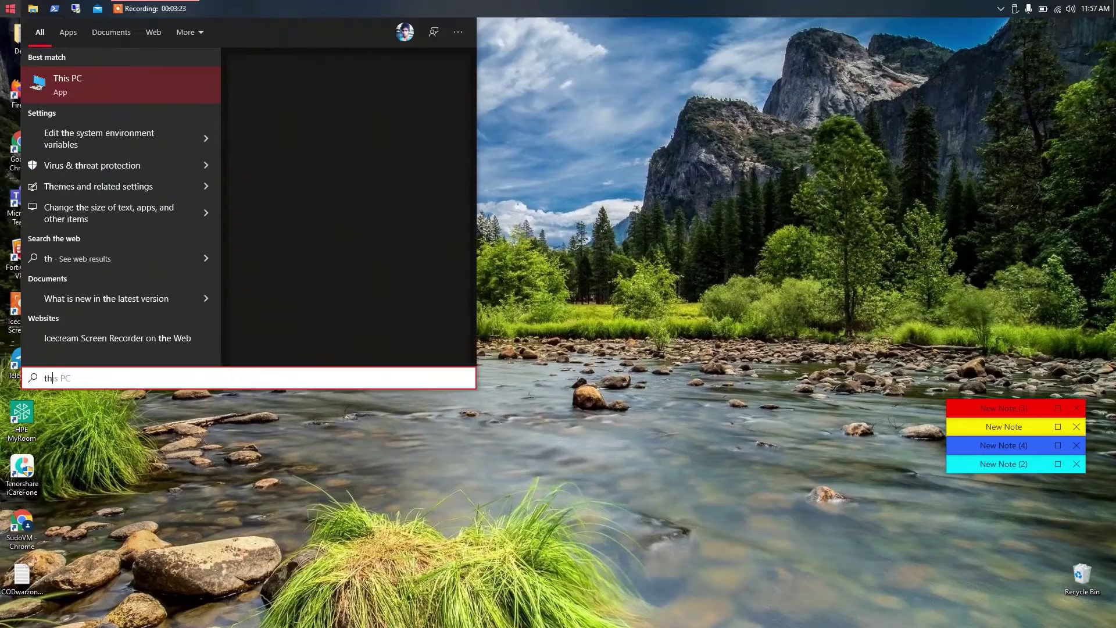
pyautogui.click(85, 83)
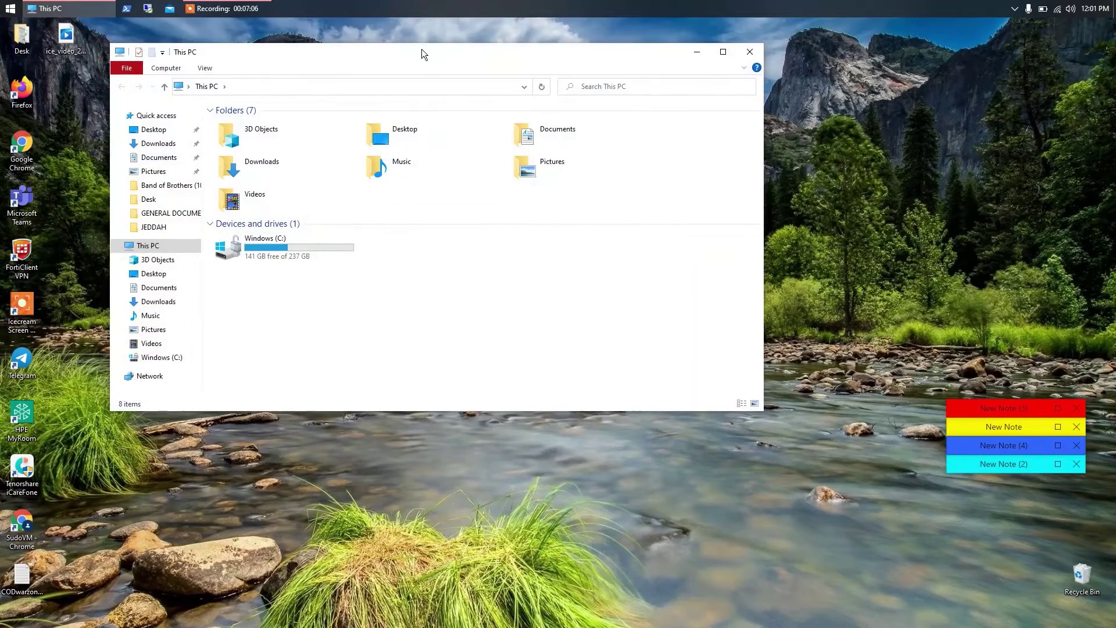
pyautogui.moveTo(421, 49); pyautogui.dragTo(448, 61)
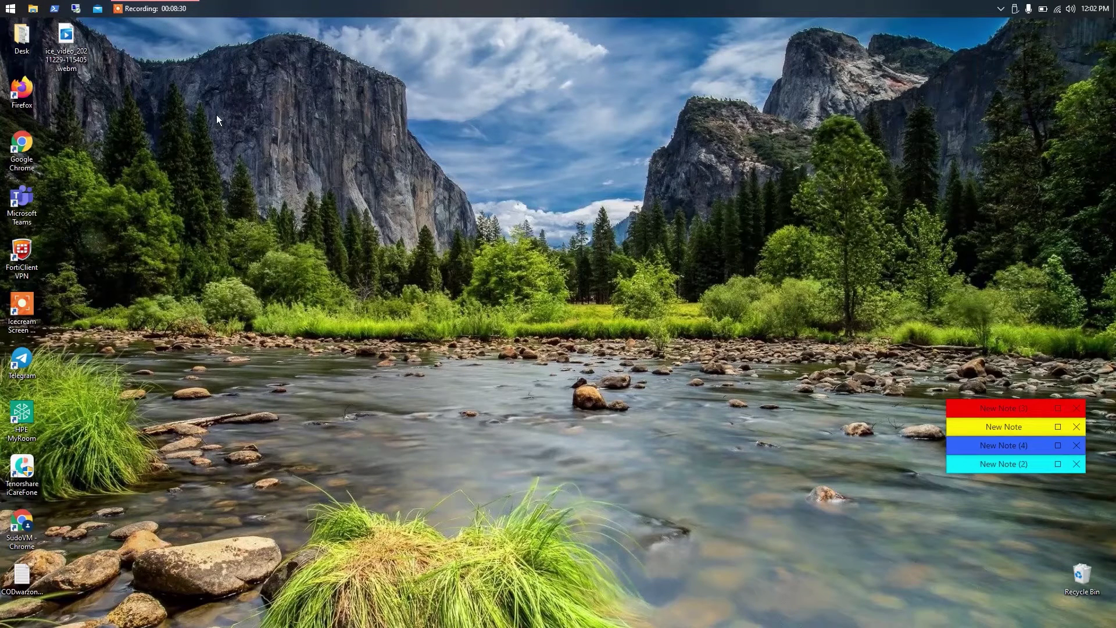
# Reopen This PC from a 'this' search and check that only Windows (C:) is under Devices and drives
pyautogui.click(10, 8)
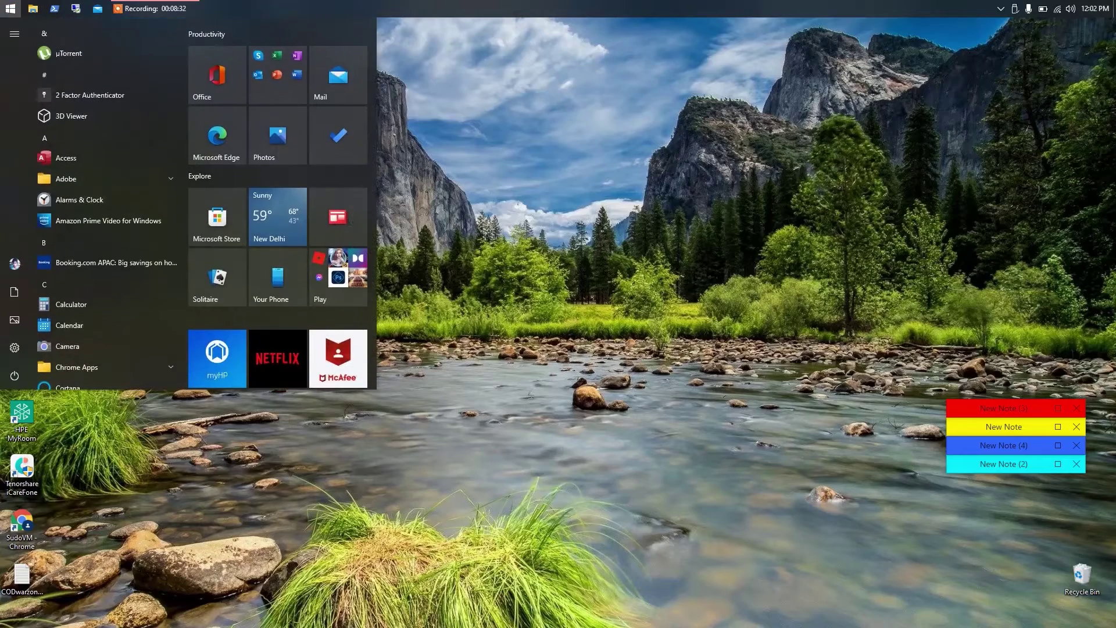
pyautogui.write('this')
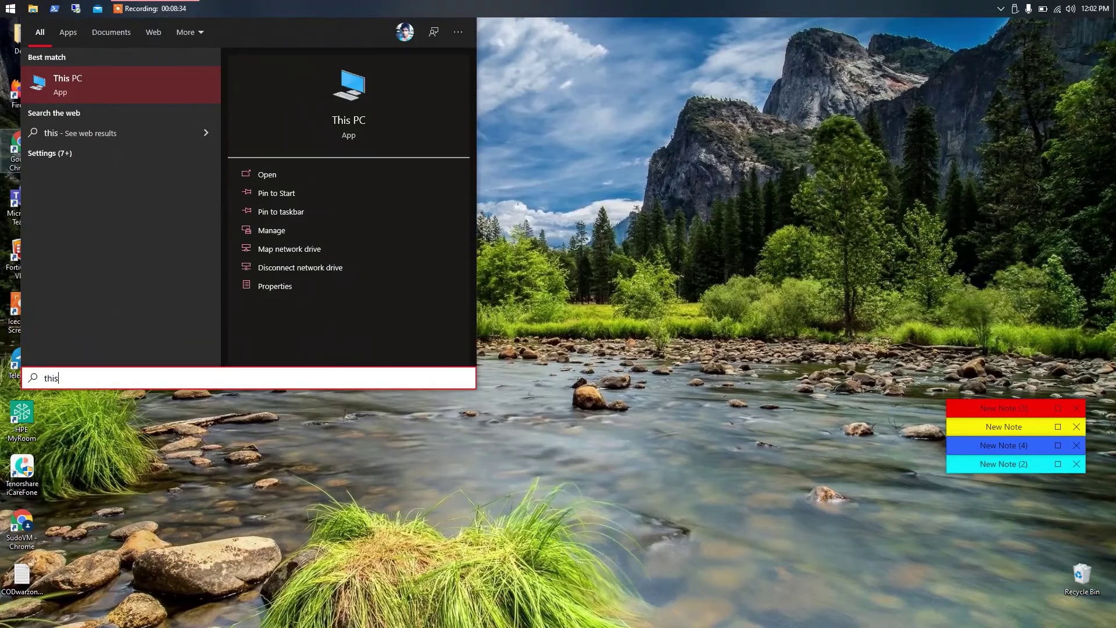
pyautogui.press('Return')
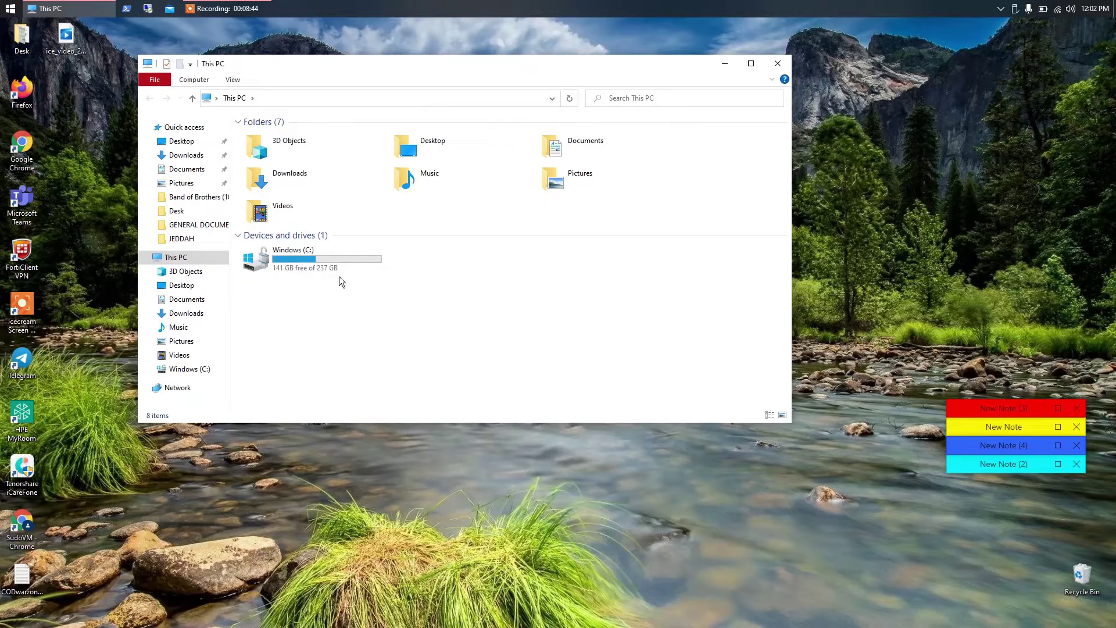
pyautogui.moveTo(322, 257)
# Close This PC, launch Disk Management via search, review Disk 0 and 3725.90 GB Disk 1, then close it
pyautogui.click(775, 65)
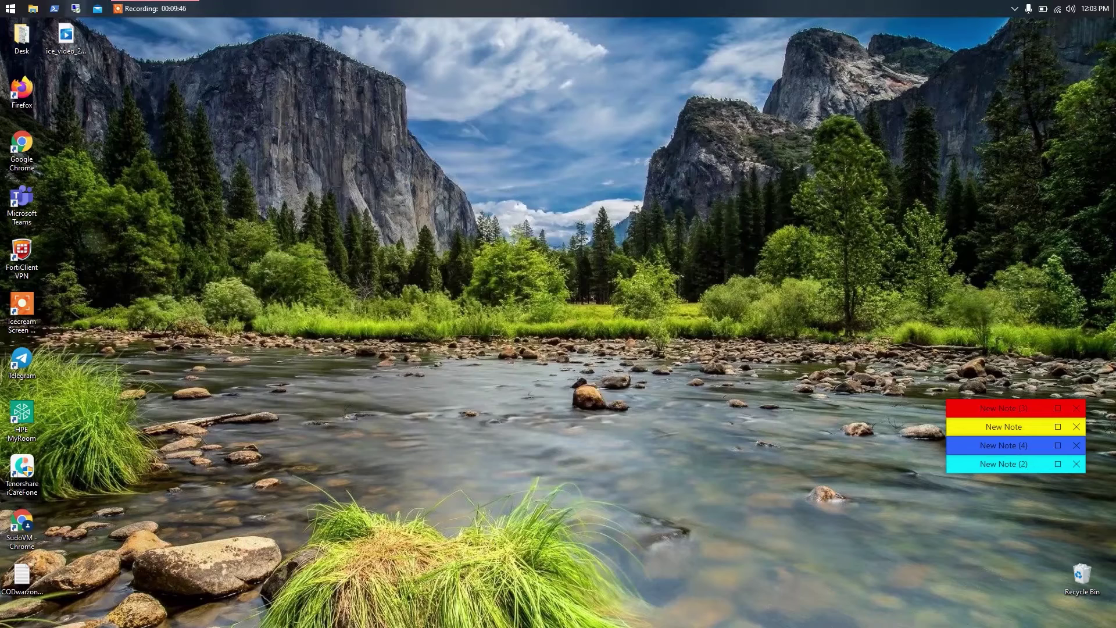
pyautogui.click(11, 8)
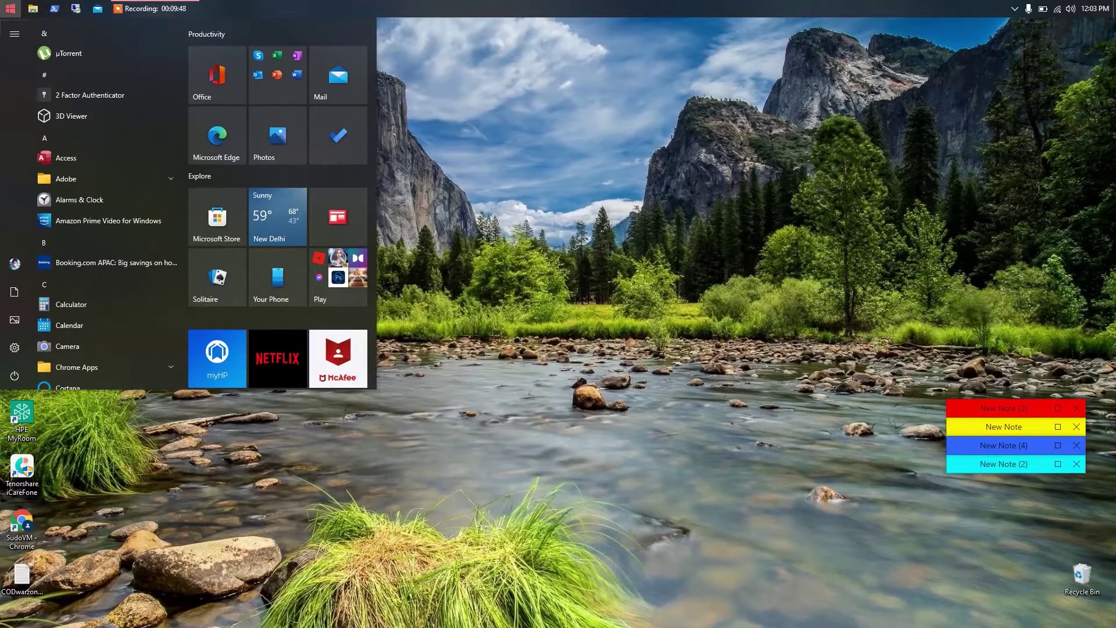
pyautogui.write('disk')
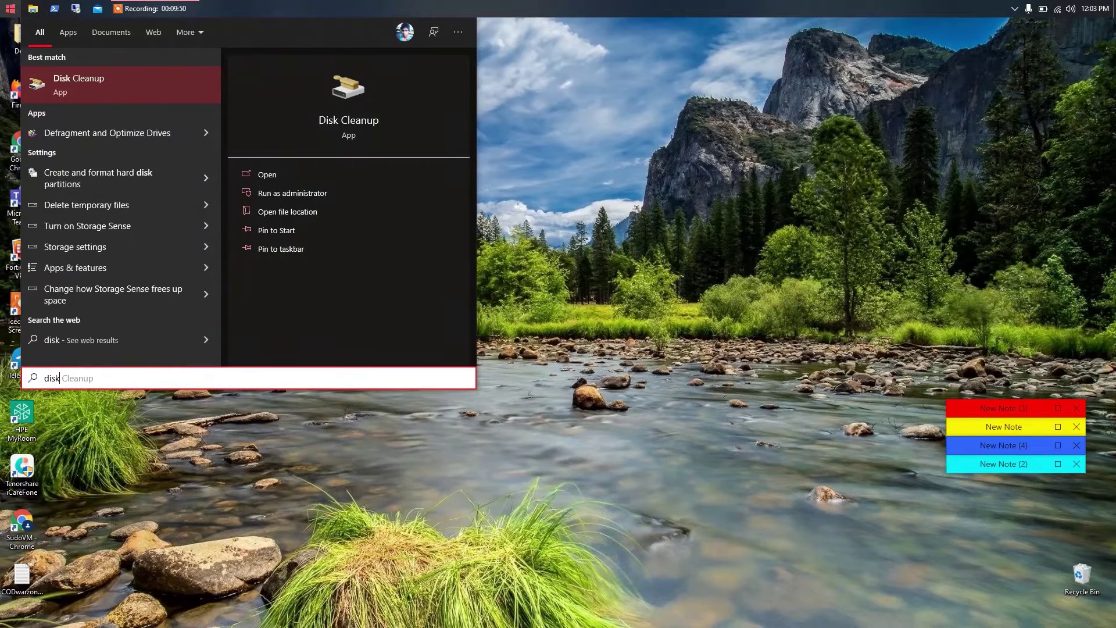
pyautogui.write(' ma')
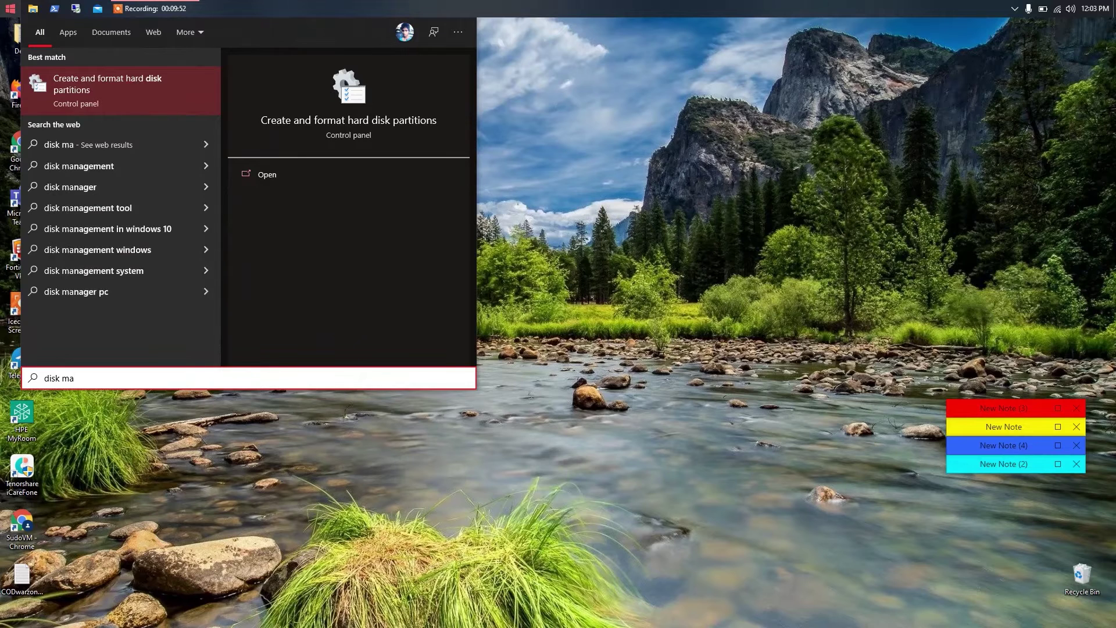
pyautogui.write('nagement')
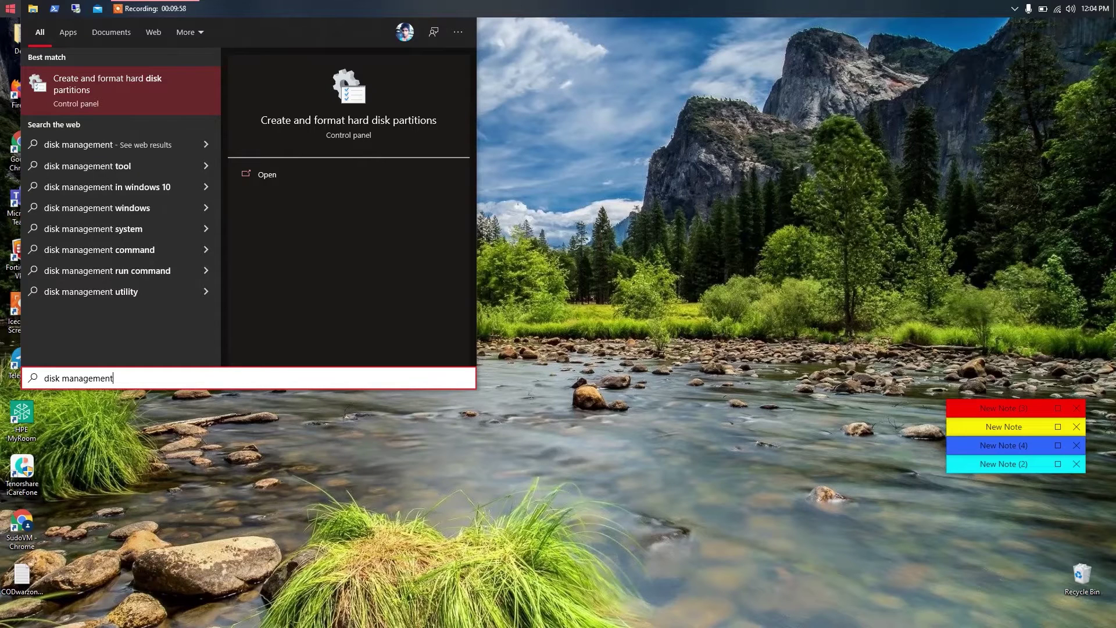
pyautogui.press('Return')
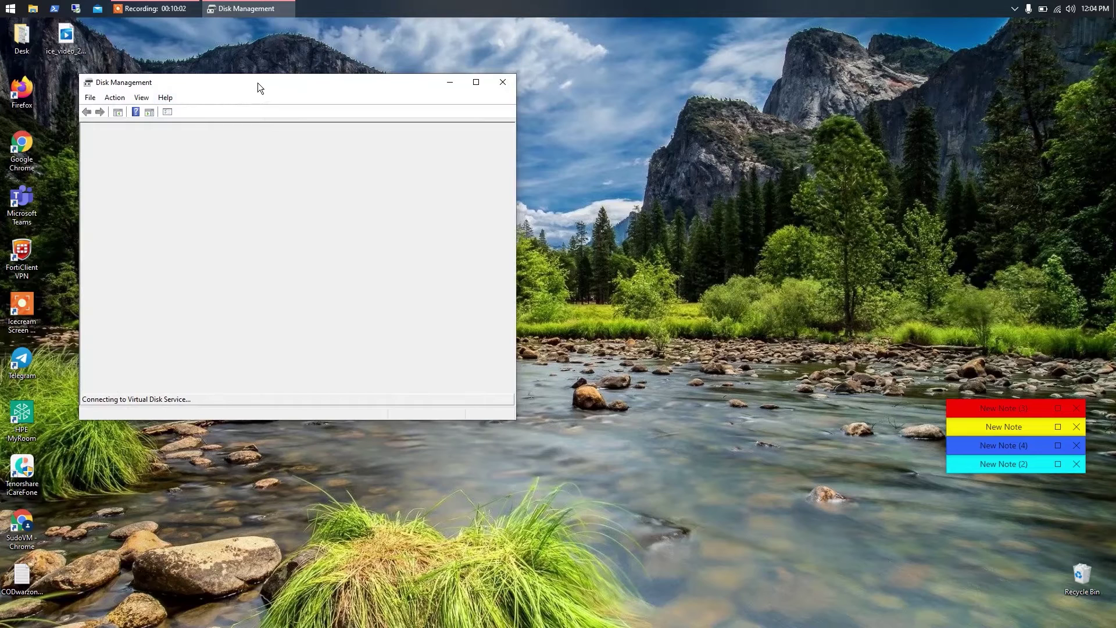
pyautogui.moveTo(257, 82); pyautogui.dragTo(357, 82)
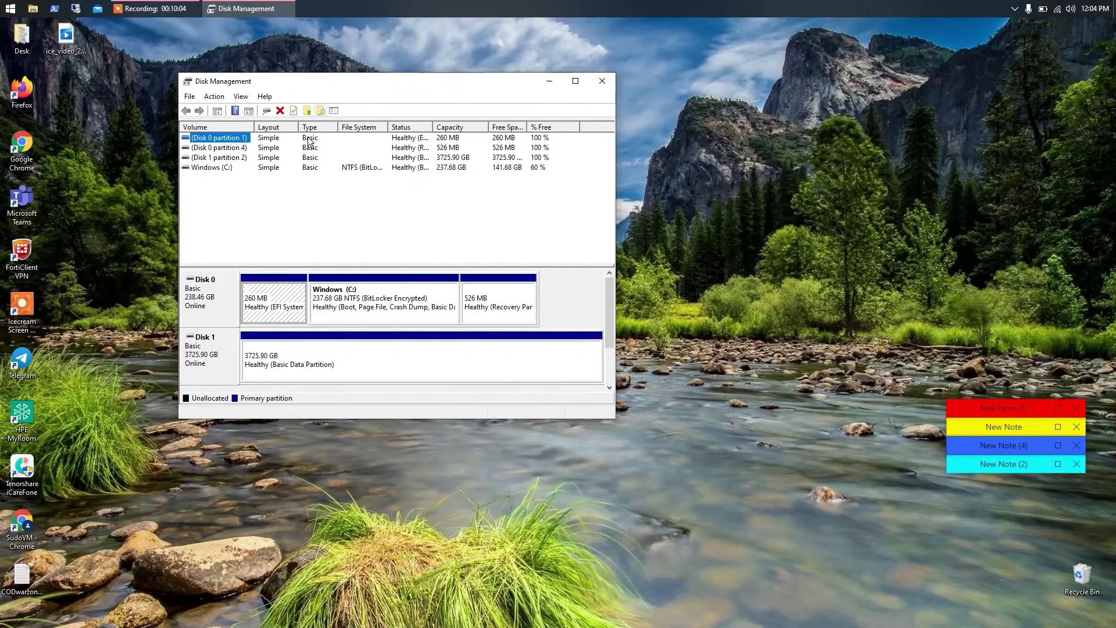
pyautogui.click(601, 82)
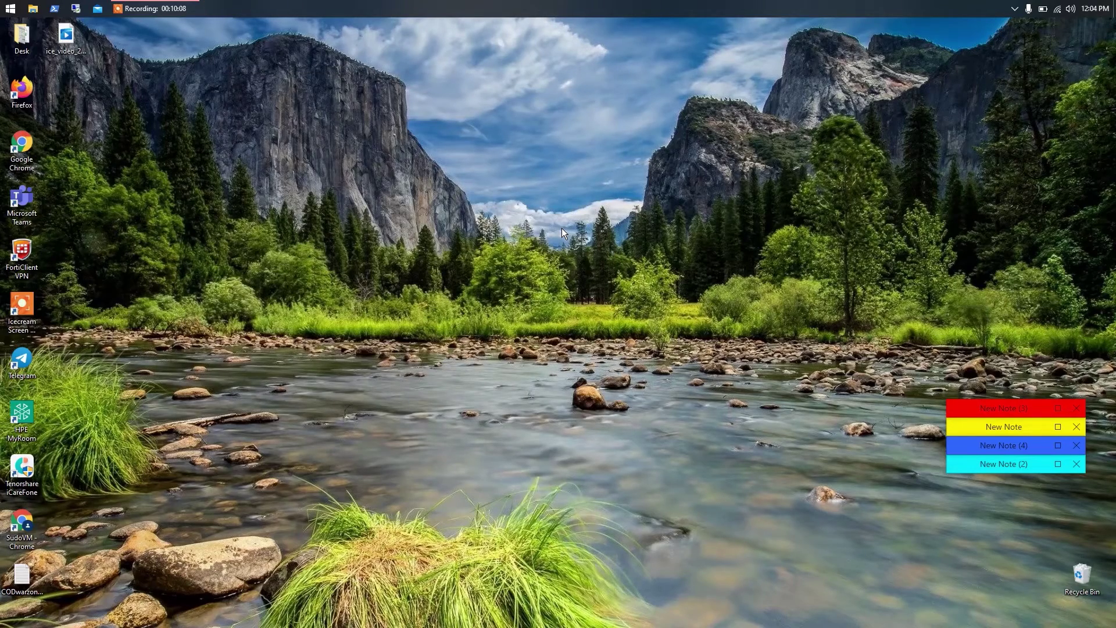
# Open This PC from a 'this' Start search
pyautogui.press('super')
pyautogui.write('this')
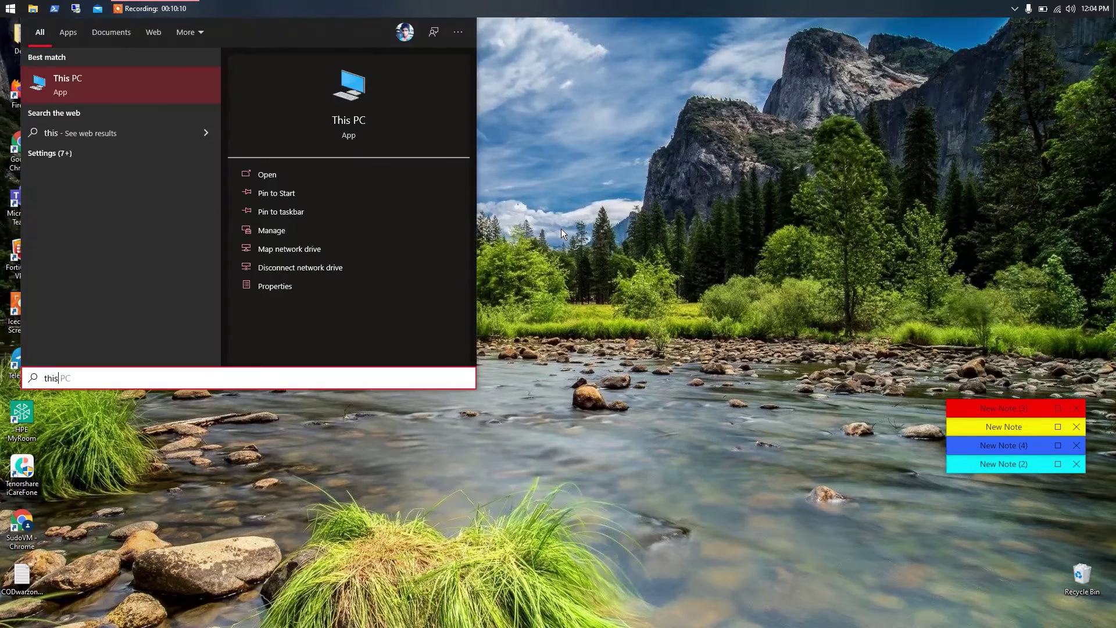
pyautogui.press('Return')
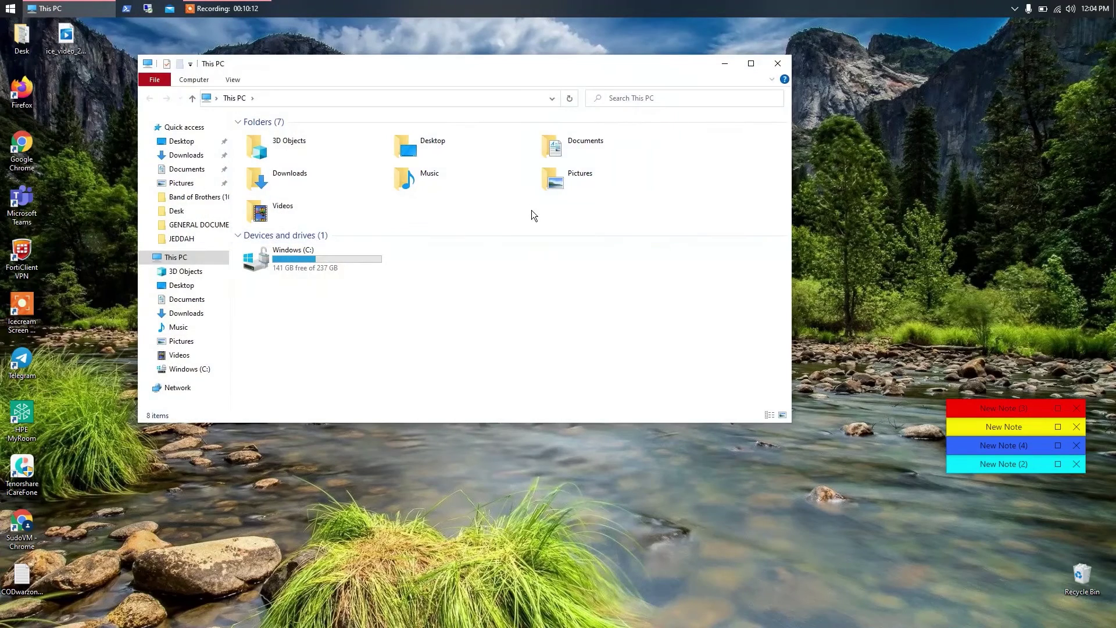
# Launch Computer Management from This PC's Manage option and show Disk Management under Storage
pyautogui.rightClick(192, 258)
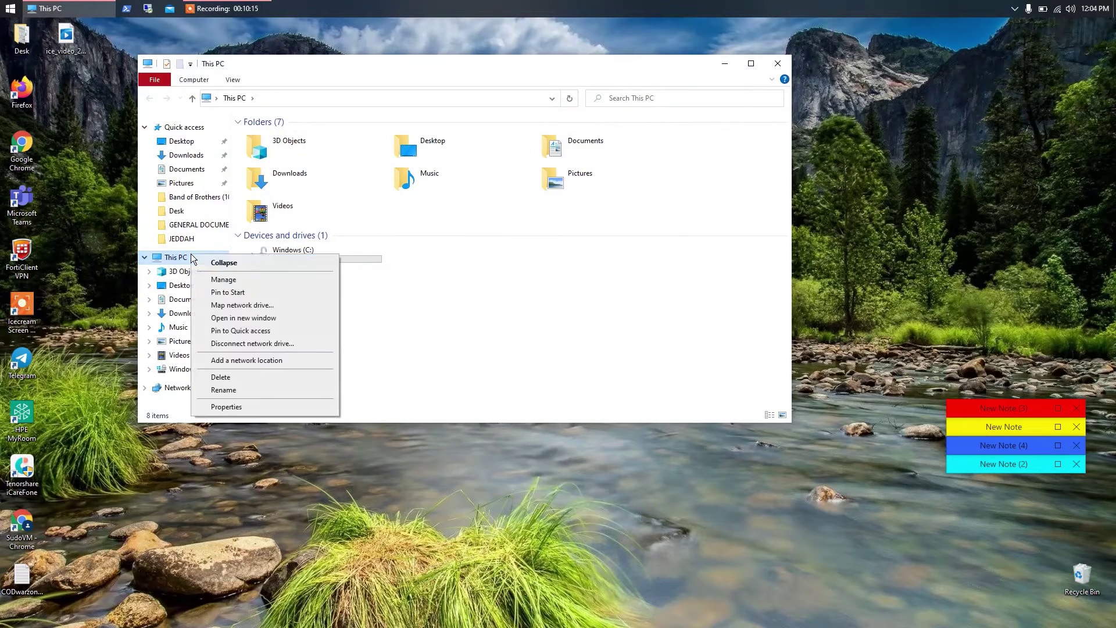
pyautogui.click(211, 280)
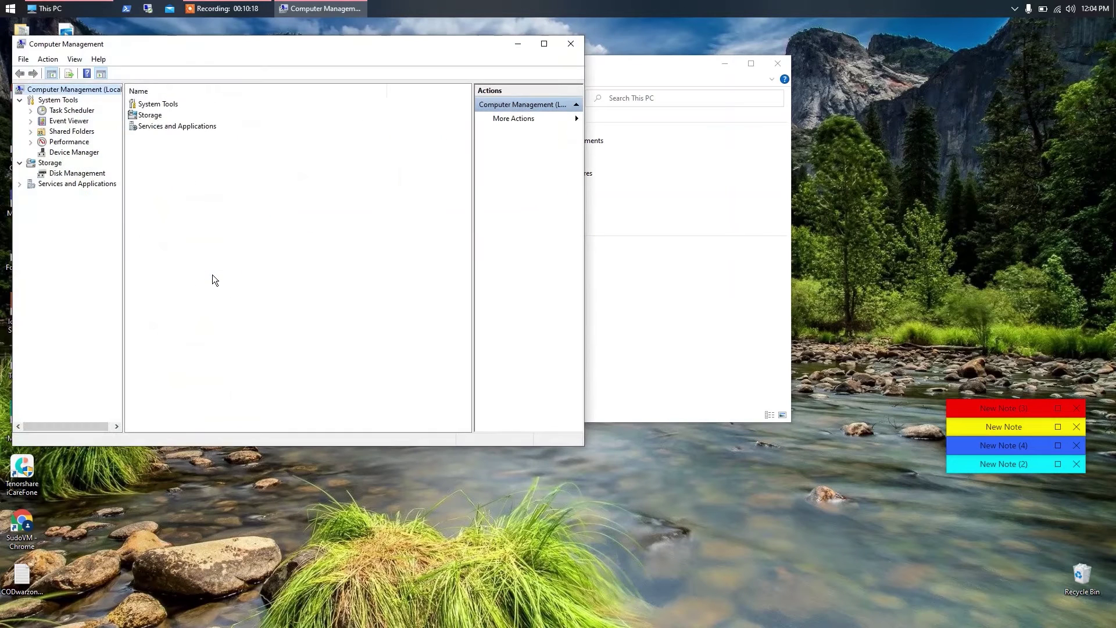
pyautogui.moveTo(261, 44); pyautogui.dragTo(476, 97)
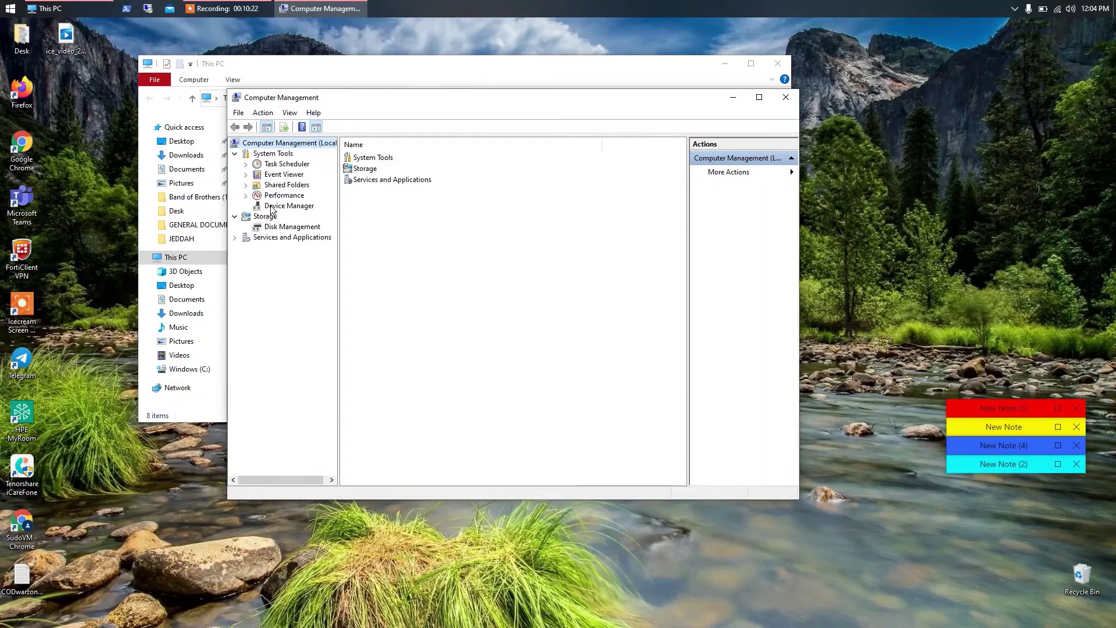
pyautogui.click(261, 217)
pyautogui.click(285, 227)
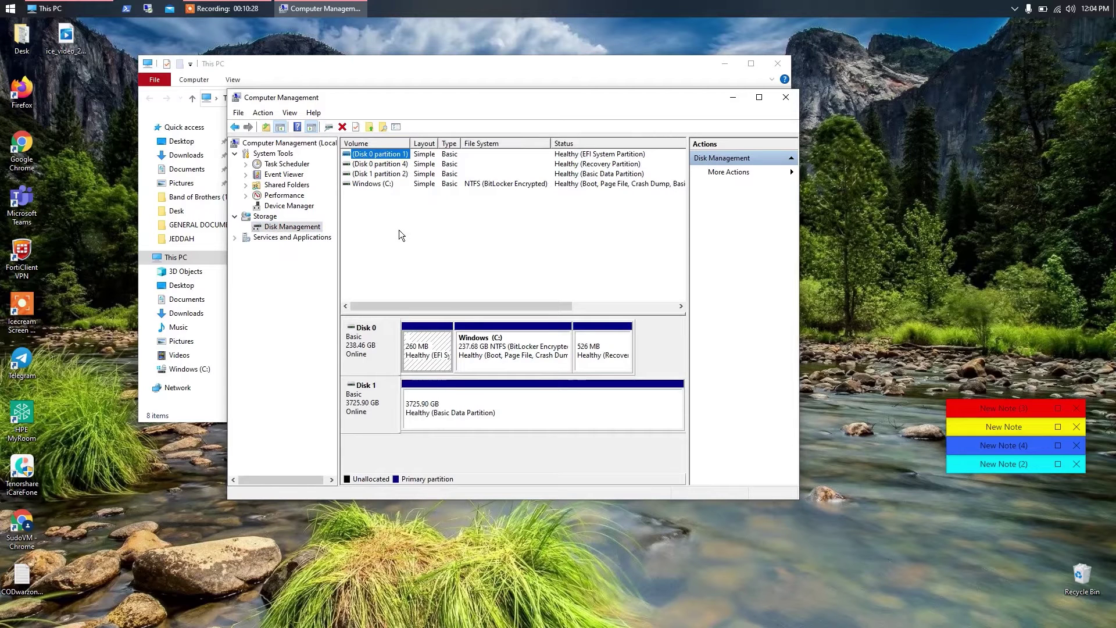
pyautogui.click(551, 71)
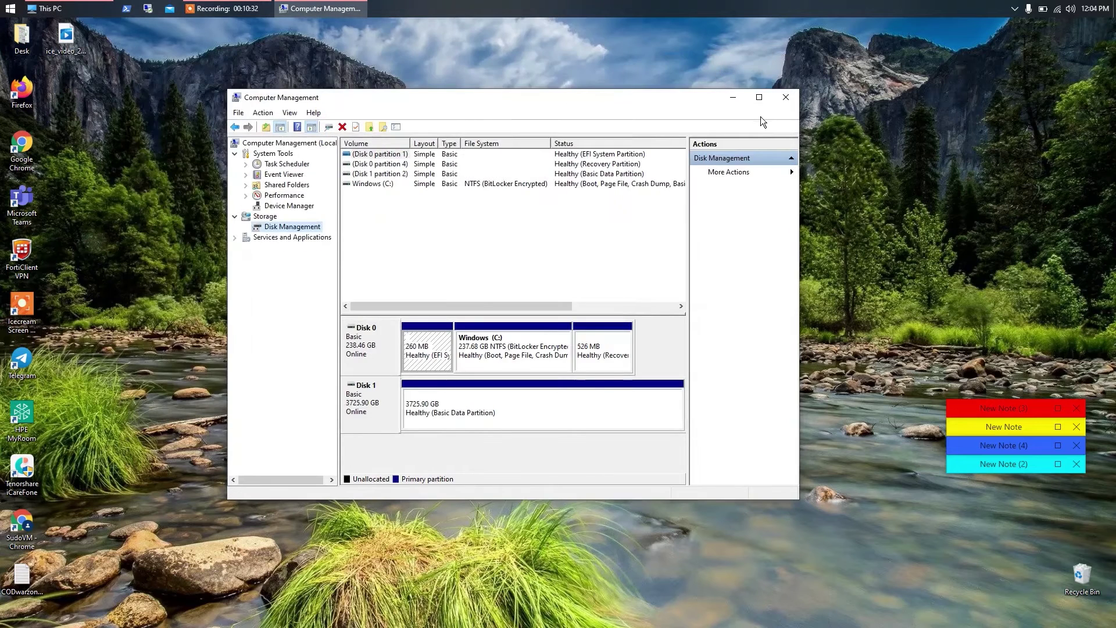
# Maximize Computer Management and inspect the Windows (C:), 260 MB EFI and Recovery partitions
pyautogui.click(759, 97)
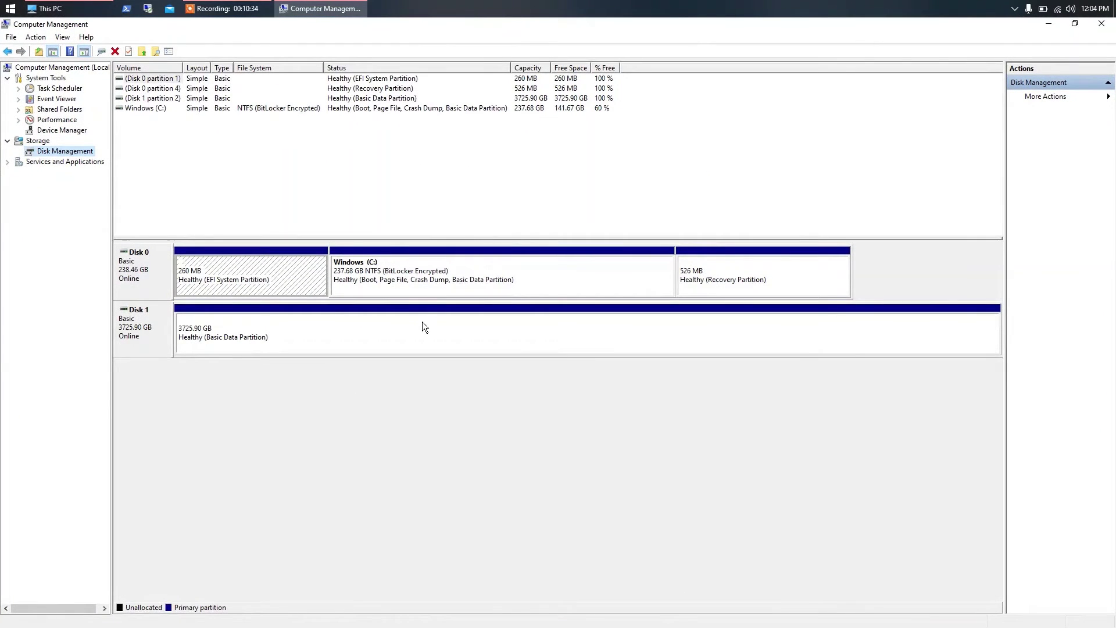
pyautogui.click(468, 187)
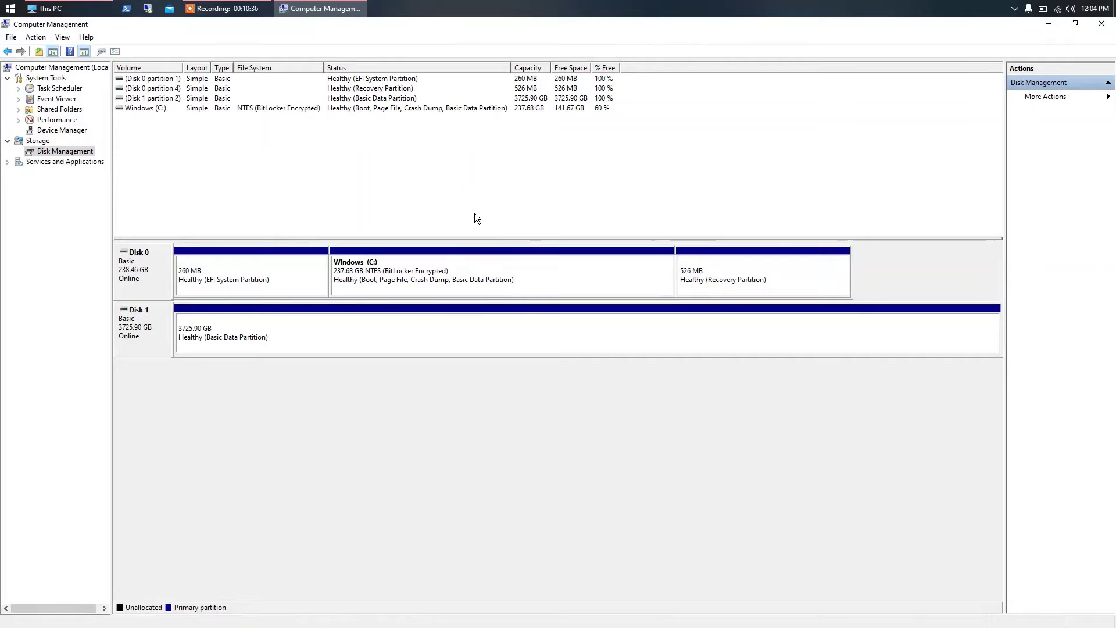
pyautogui.click(495, 271)
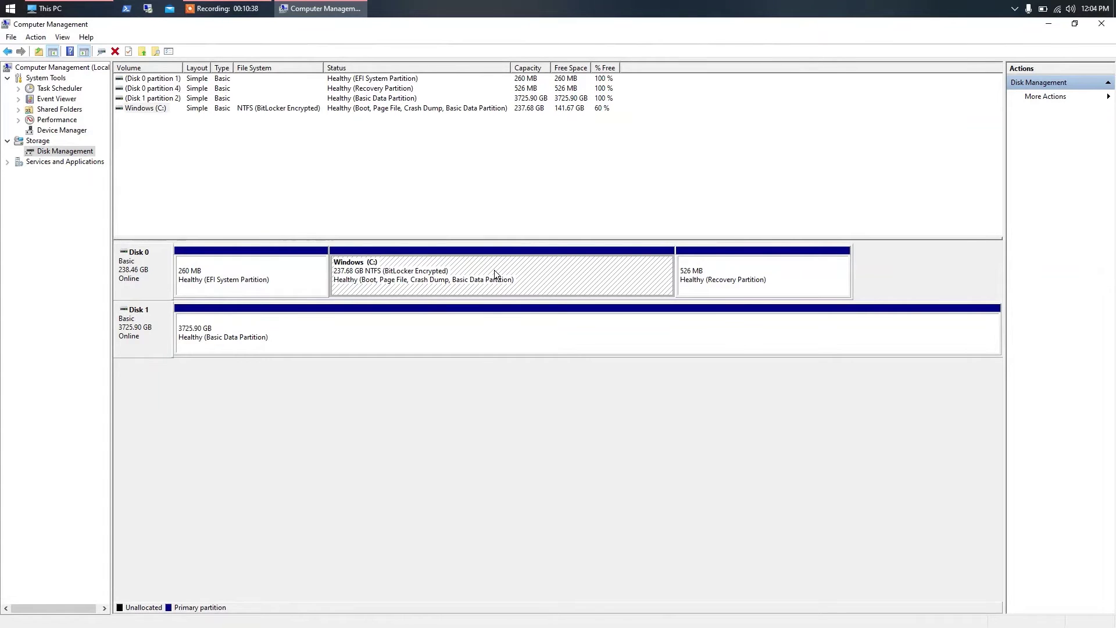
pyautogui.click(232, 284)
pyautogui.click(768, 270)
pyautogui.click(628, 272)
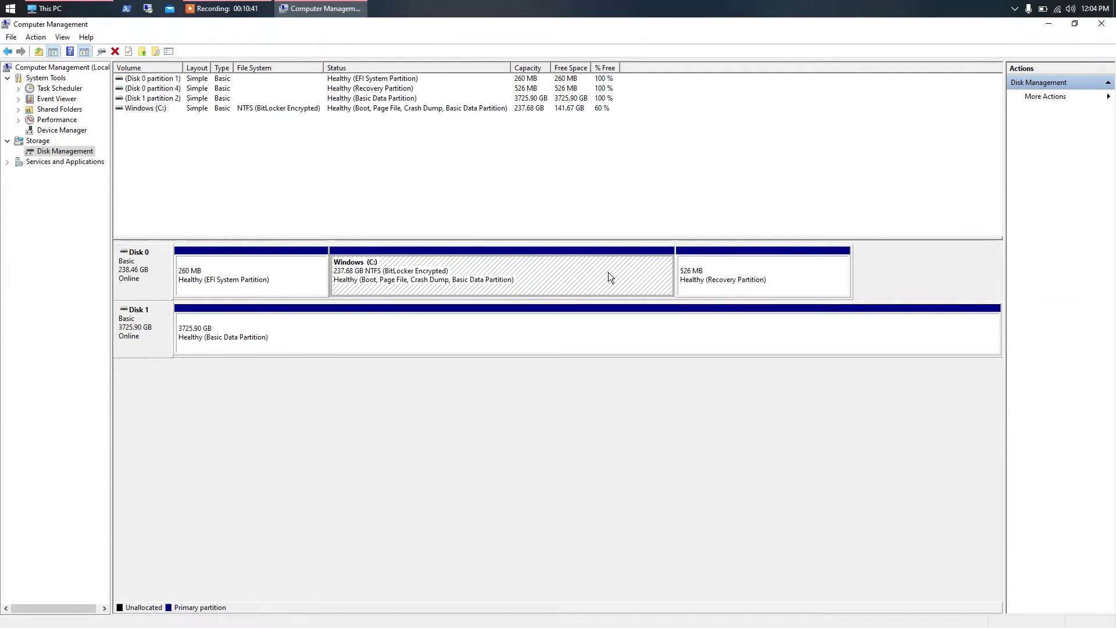
# Rescan disks so the 3725.90 GB Disk 1 partition reappears, and select it
pyautogui.click(402, 327)
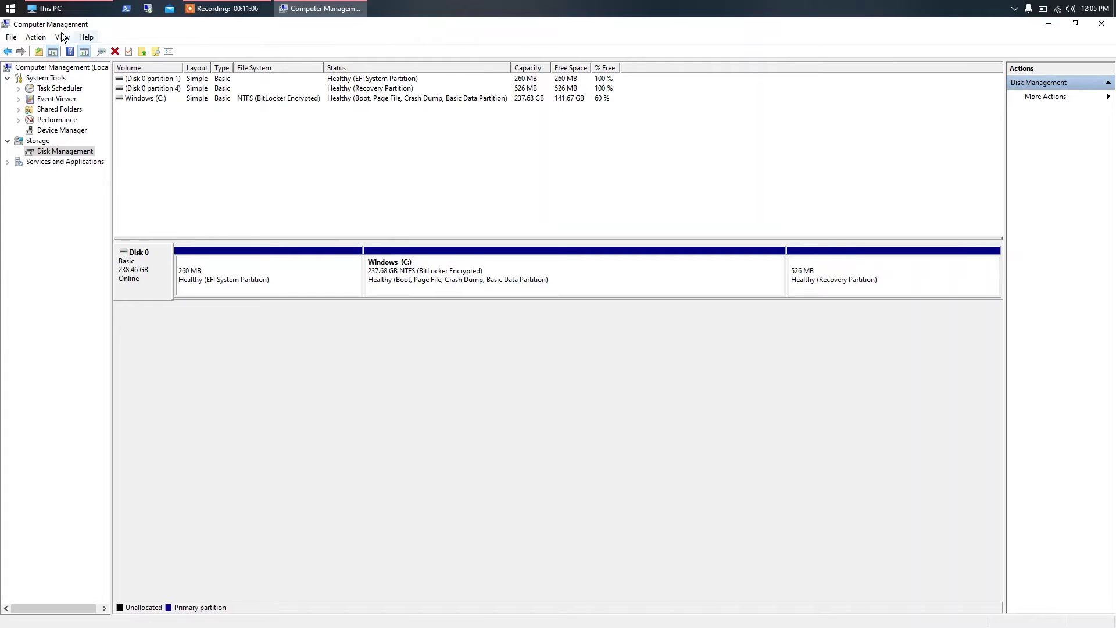
pyautogui.click(47, 36)
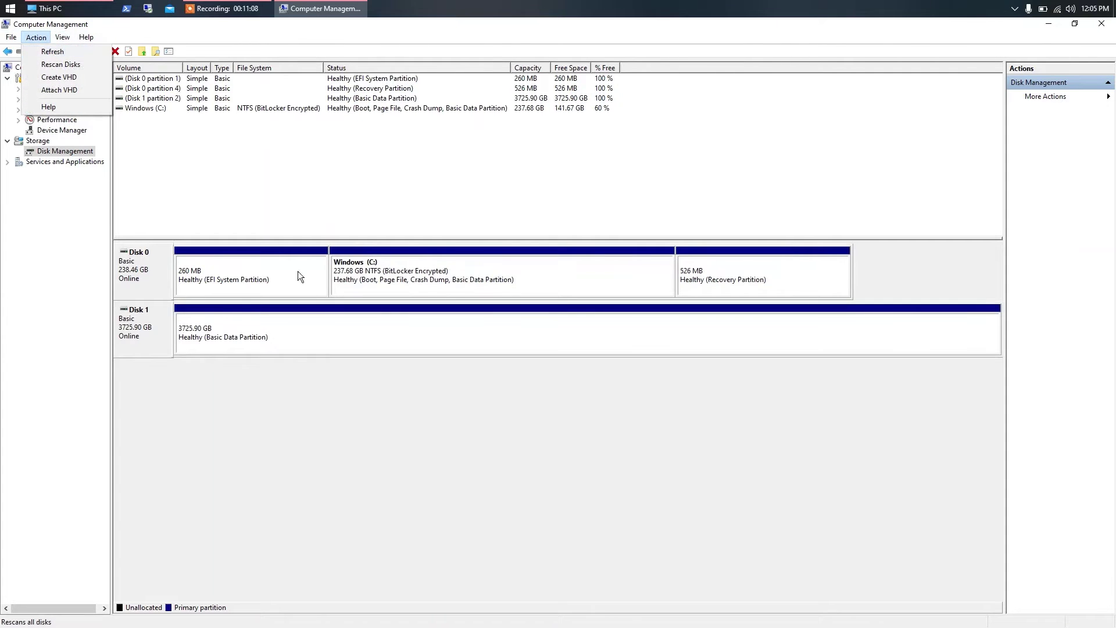
pyautogui.click(355, 336)
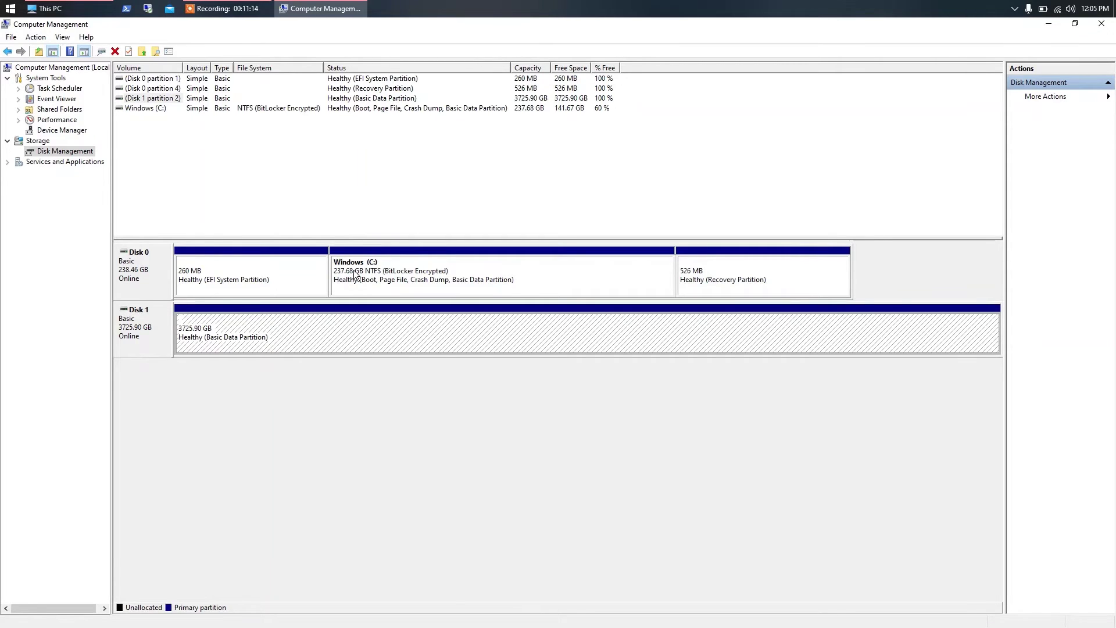
pyautogui.click(47, 8)
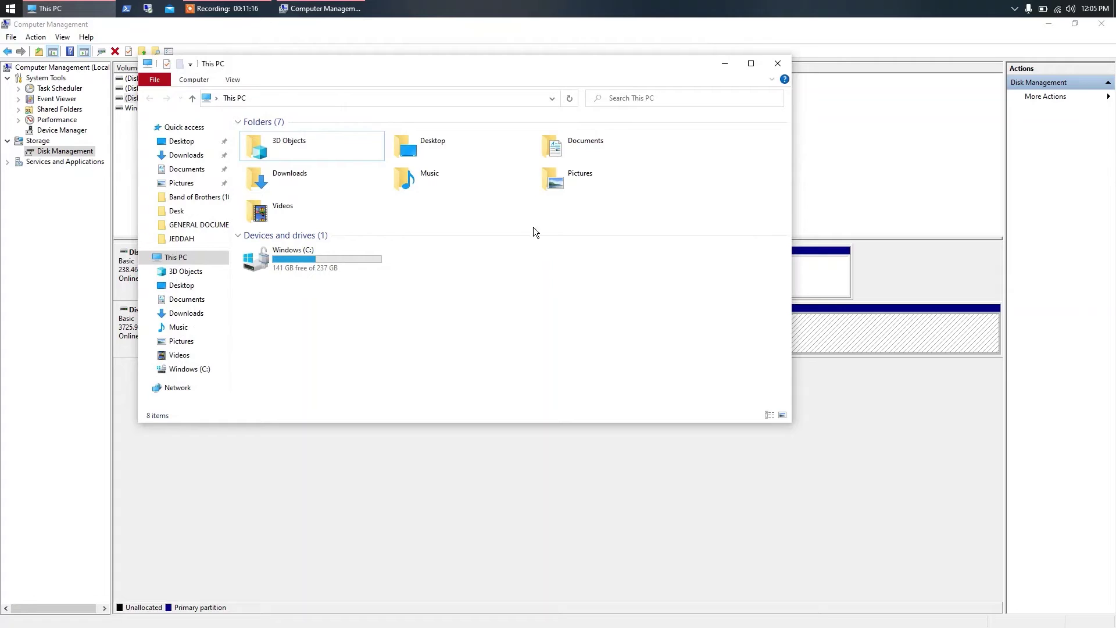
pyautogui.click(912, 252)
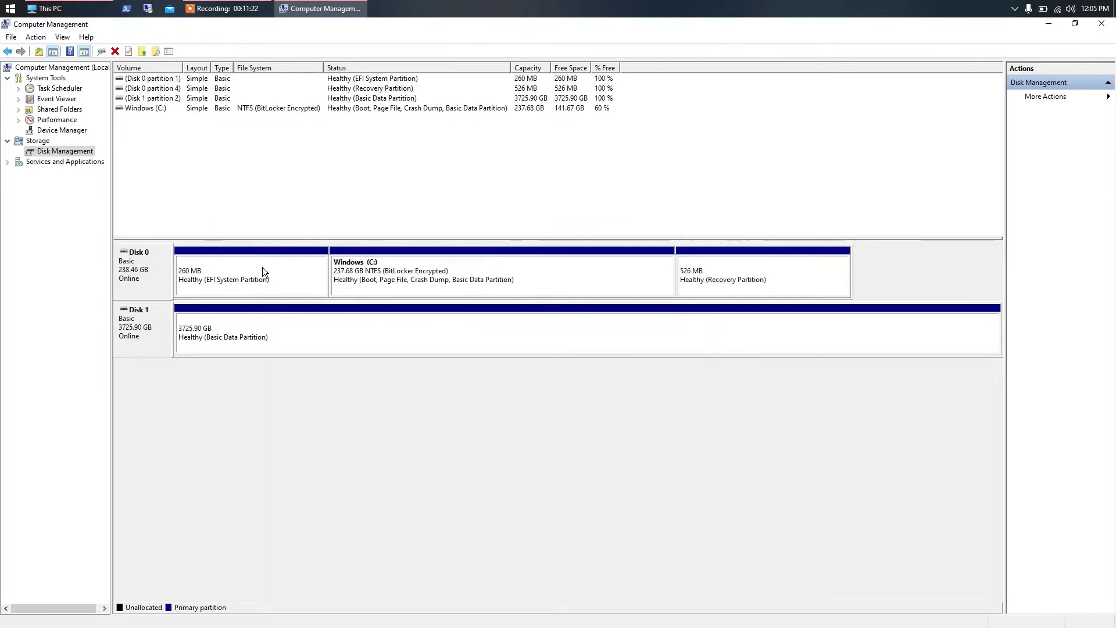
pyautogui.click(385, 272)
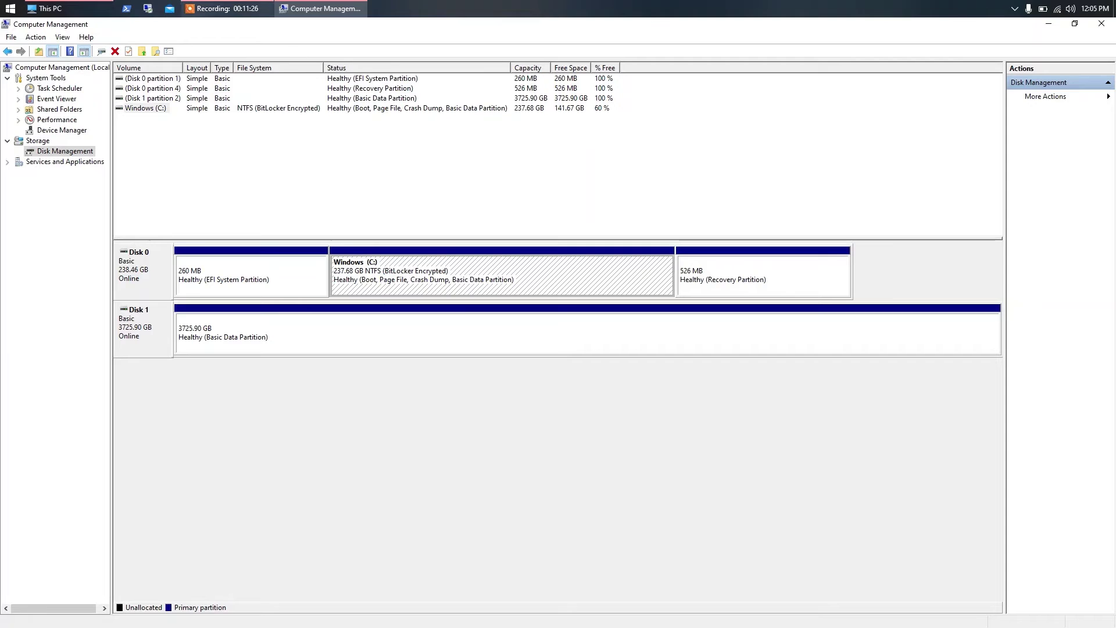
pyautogui.moveTo(323, 9)
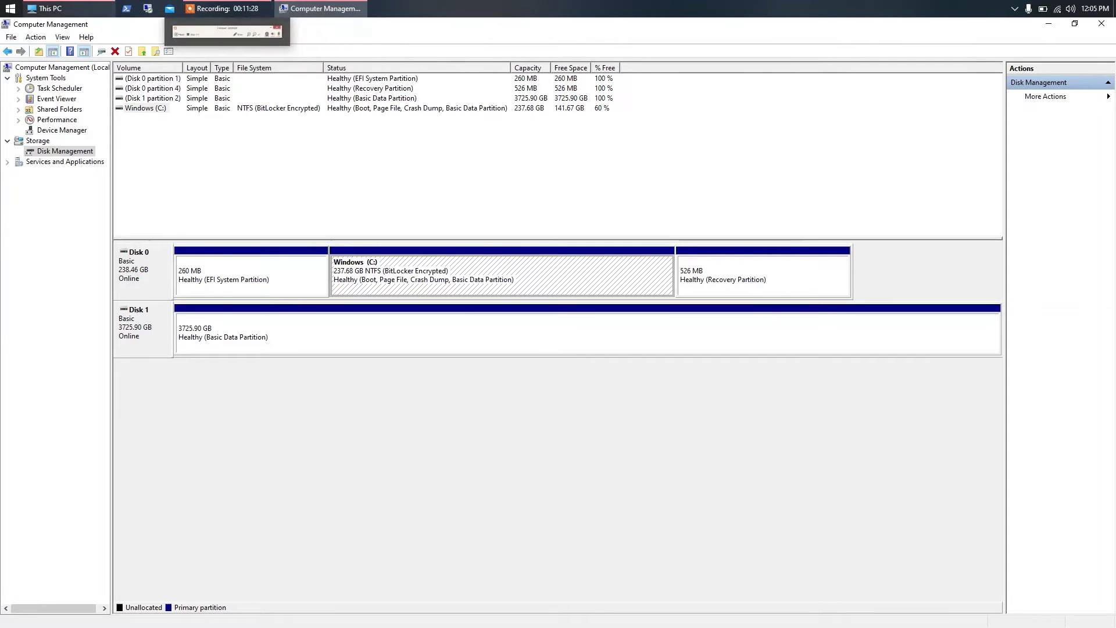
pyautogui.click(49, 8)
pyautogui.click(329, 263)
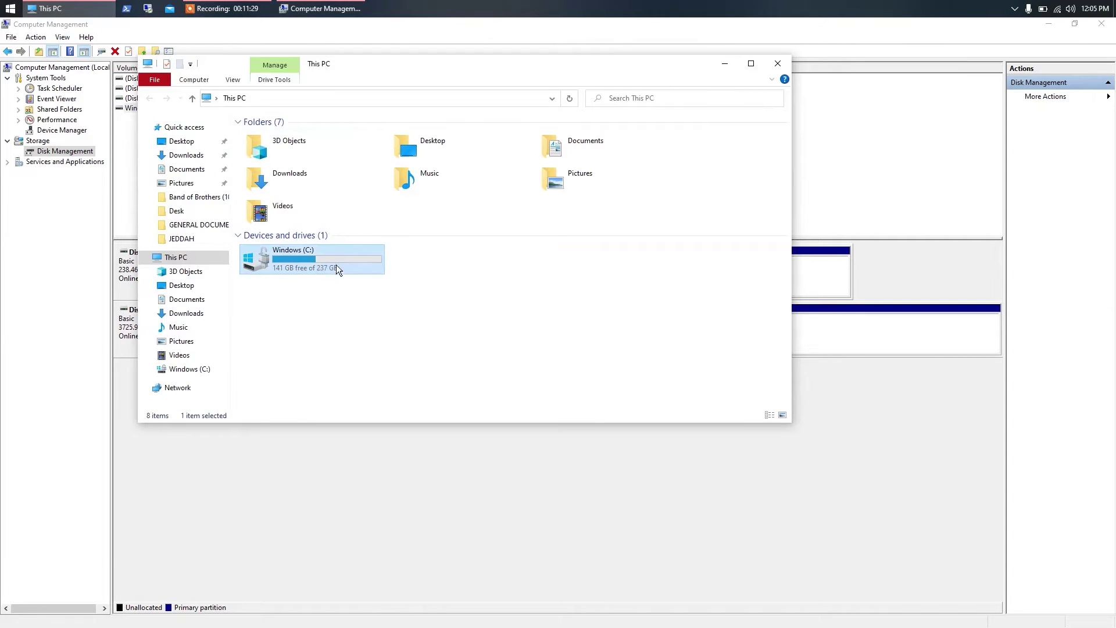
pyautogui.click(523, 281)
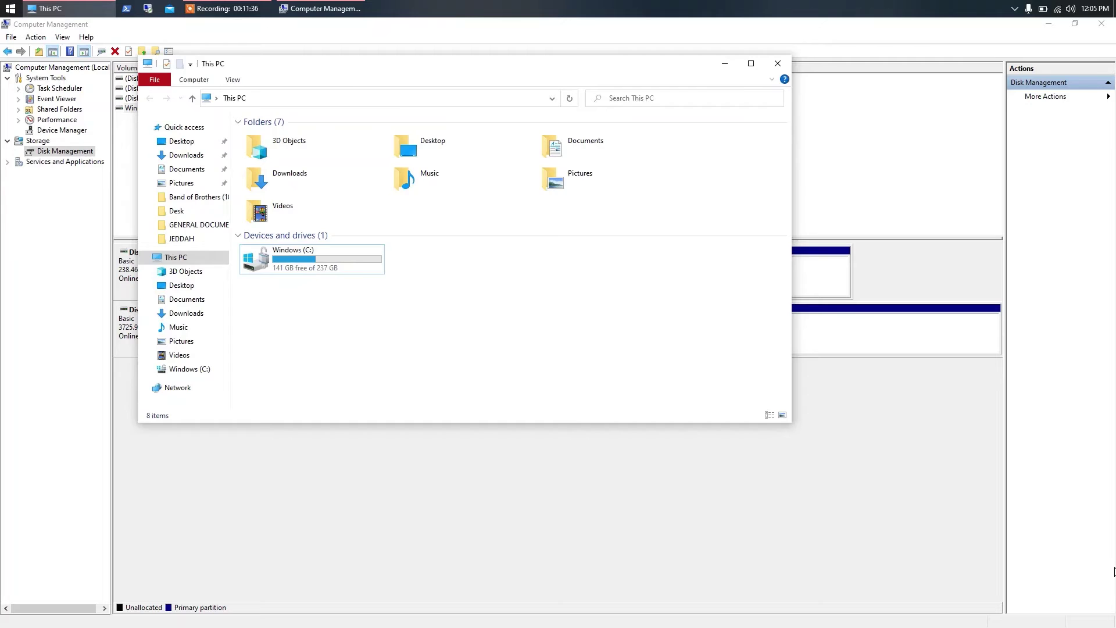
pyautogui.click(829, 418)
pyautogui.click(616, 331)
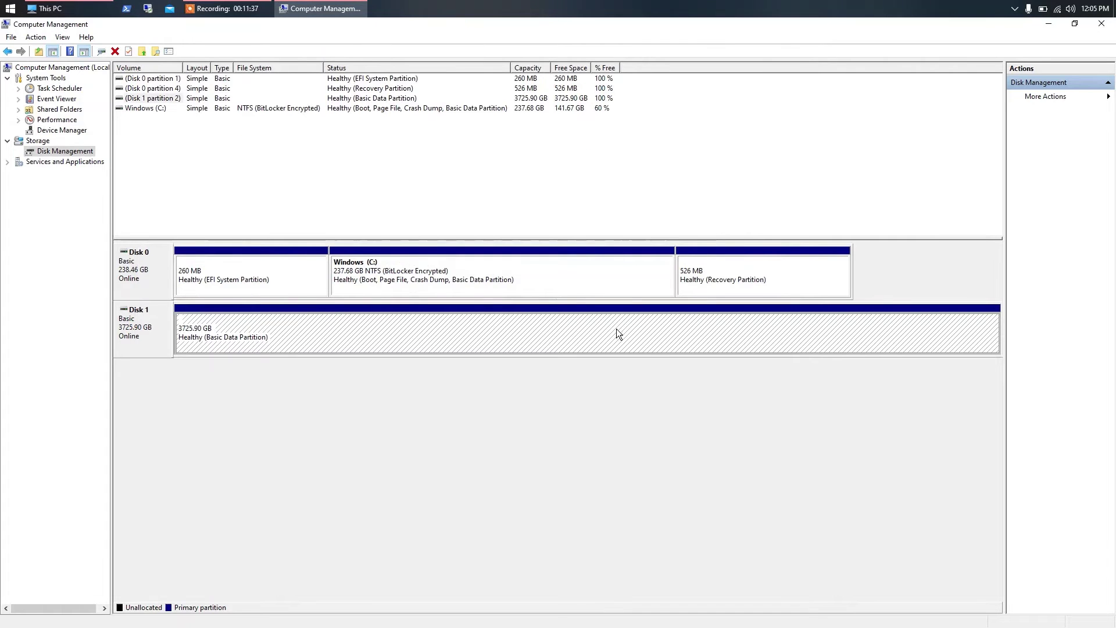
# Open the Disk 1 partition's Change Drive Letter and Paths dialog twice, closing it unchanged
pyautogui.rightClick(581, 340)
pyautogui.click(472, 347)
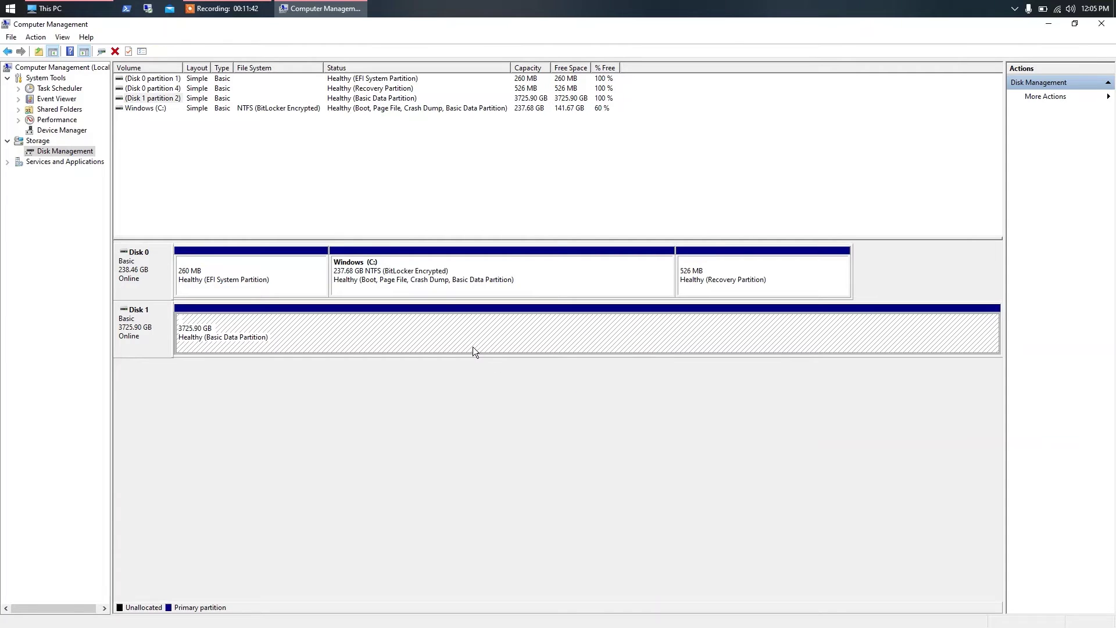
pyautogui.rightClick(399, 329)
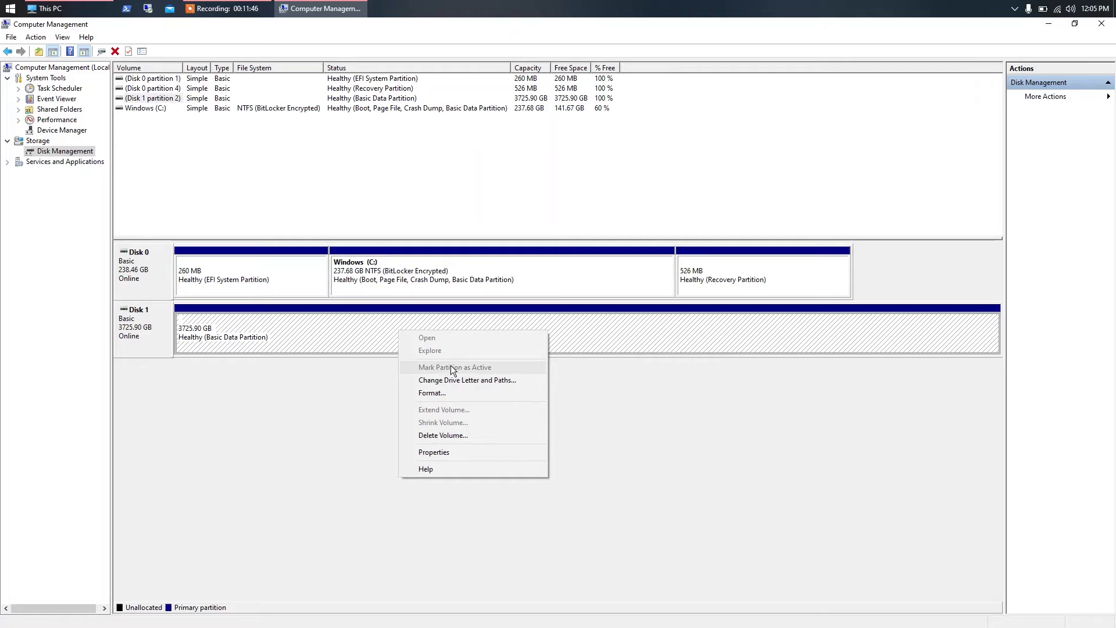
pyautogui.click(477, 379)
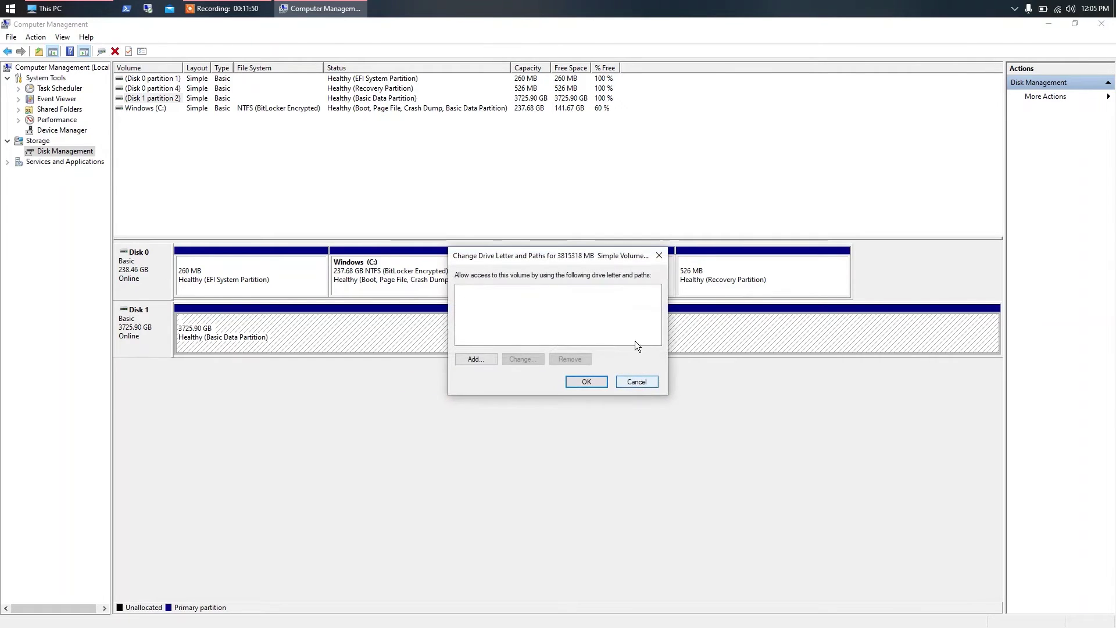
pyautogui.moveTo(580, 254); pyautogui.dragTo(712, 233)
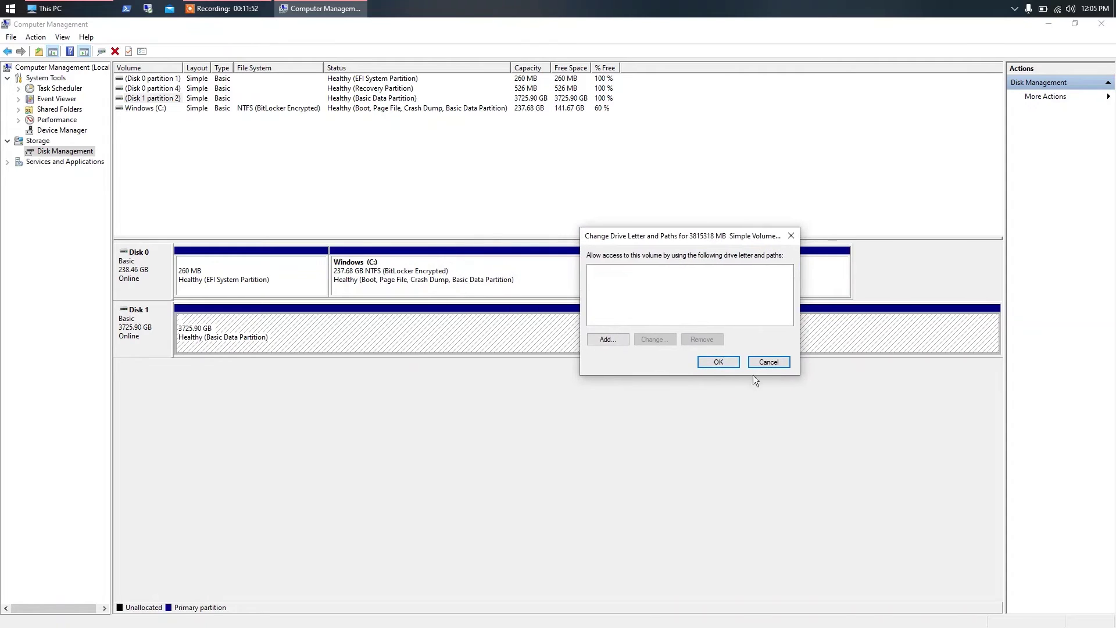
pyautogui.click(761, 361)
pyautogui.rightClick(376, 322)
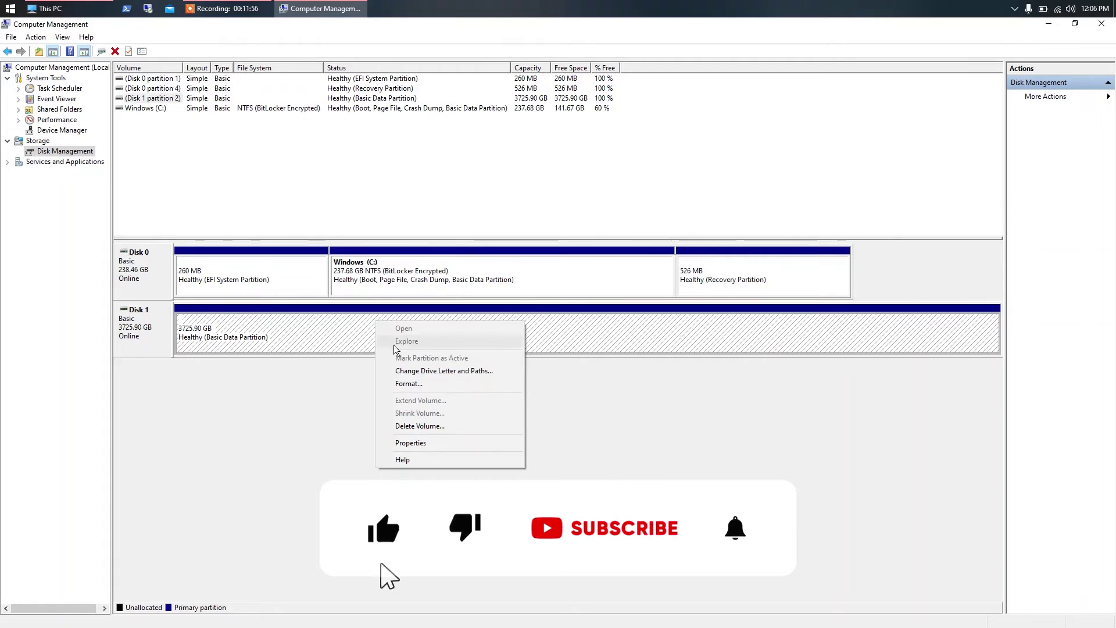
pyautogui.click(475, 373)
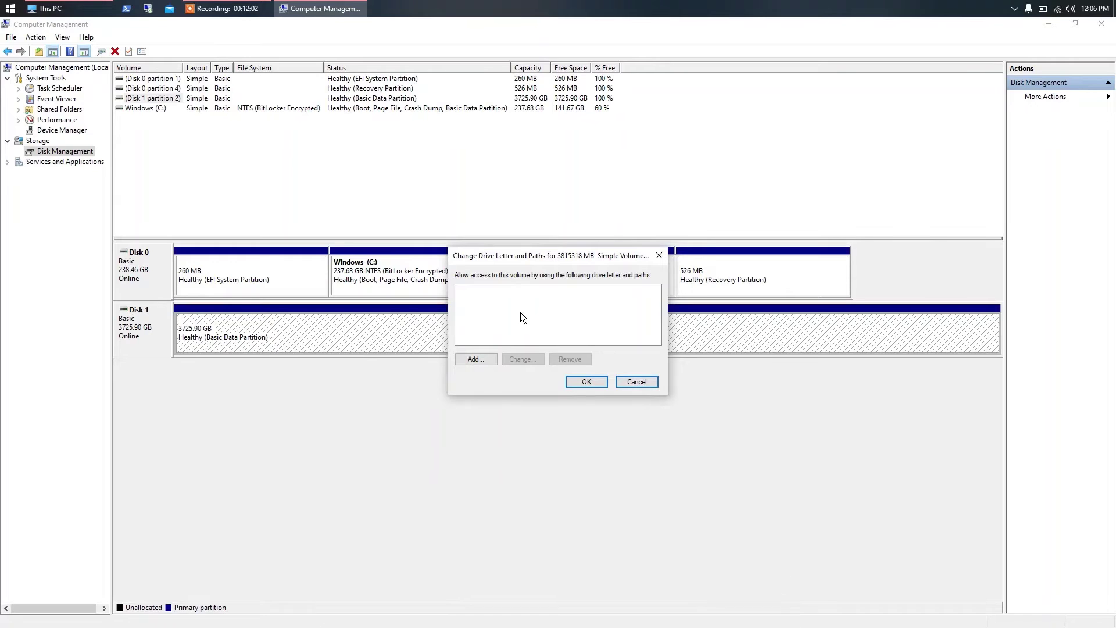
pyautogui.click(630, 383)
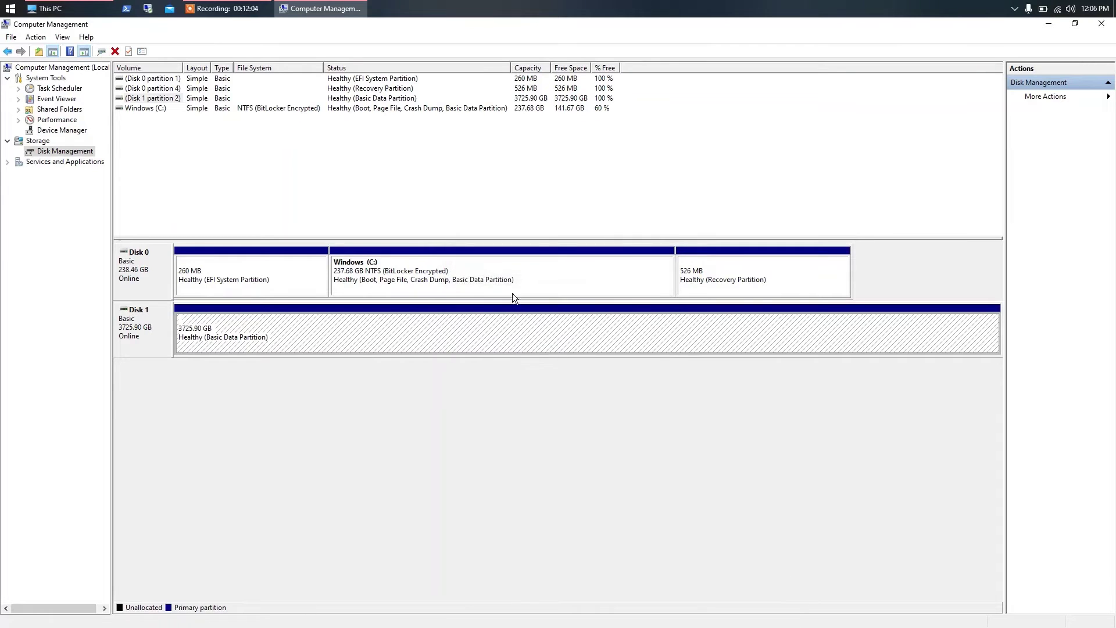
# Review the drive letter and paths settings of the Windows (C:) partition
pyautogui.click(504, 284)
pyautogui.rightClick(503, 269)
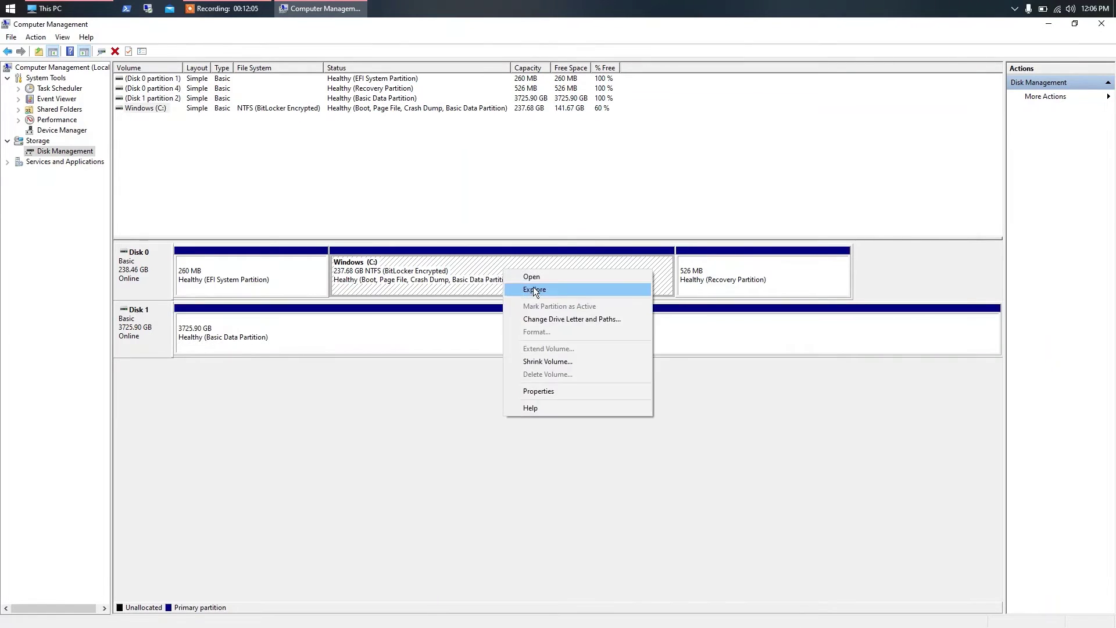
pyautogui.click(559, 322)
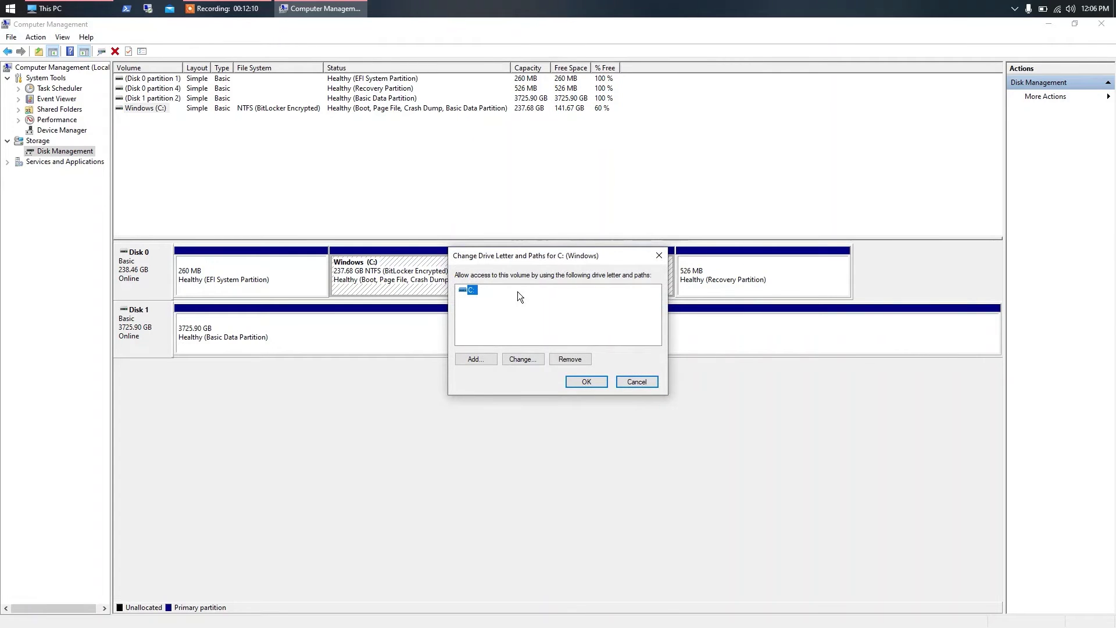
pyautogui.click(626, 383)
# Reopen the Disk 1 drive letter and paths dialog and close it without changes
pyautogui.rightClick(489, 323)
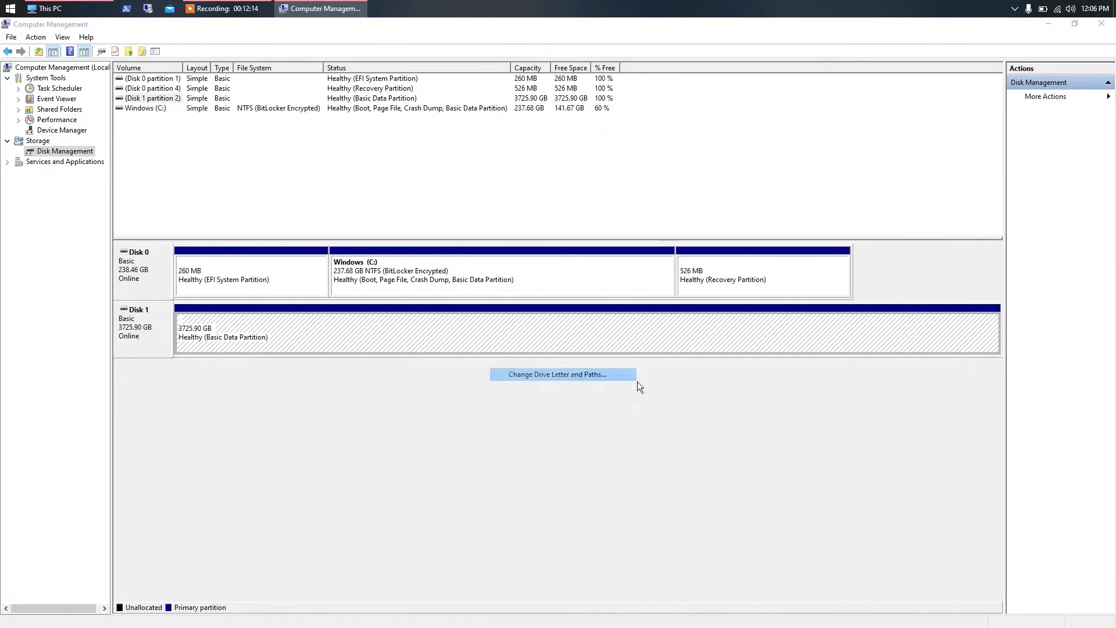
pyautogui.click(562, 375)
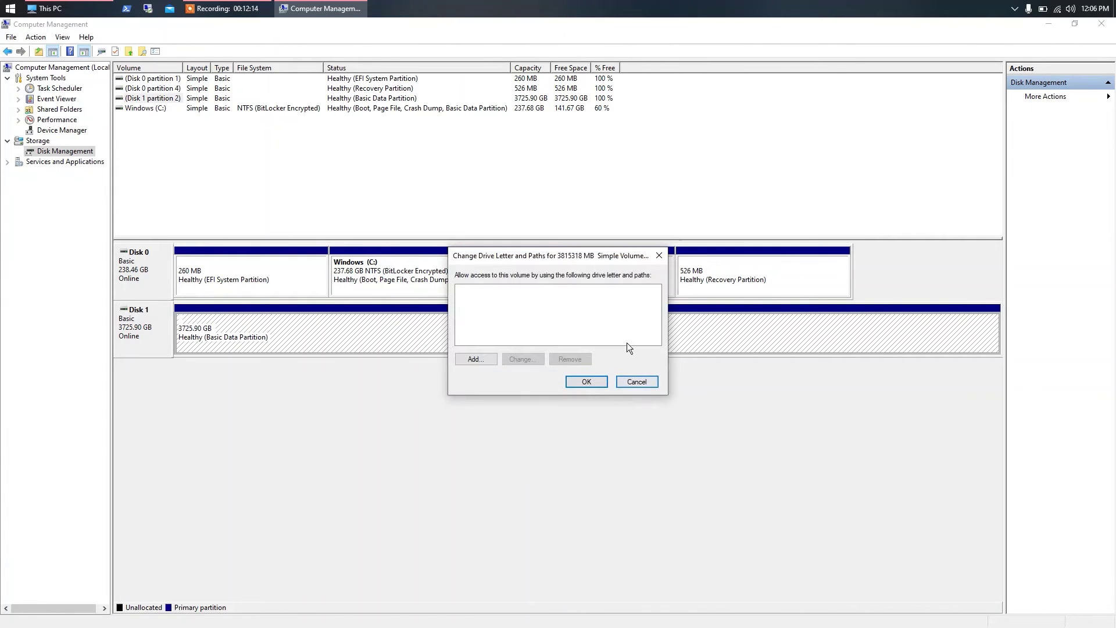
pyautogui.click(632, 384)
# Attempt to format the 3725.90 GB Disk 1 volume and dismiss the offline-volume error
pyautogui.rightClick(561, 337)
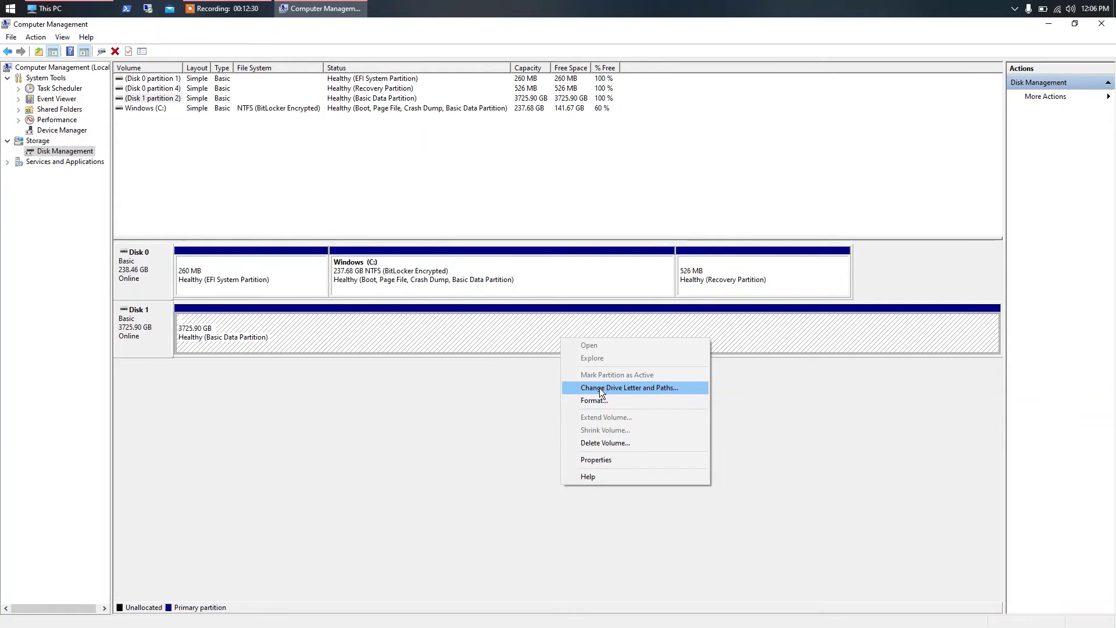
pyautogui.click(651, 400)
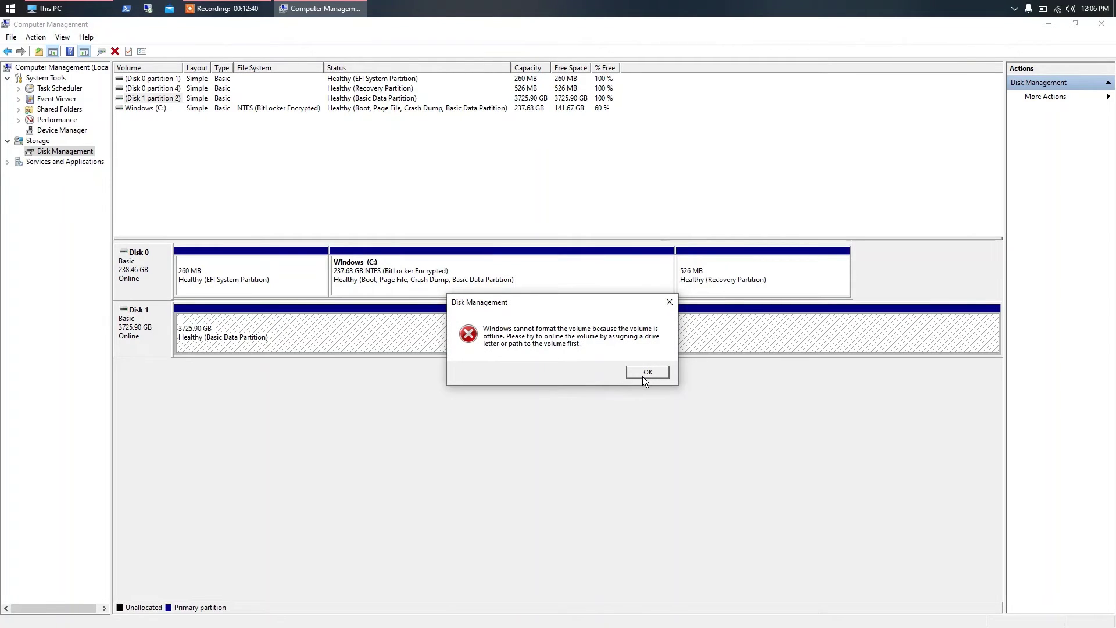
pyautogui.click(646, 372)
# Add drive letter Y to the 3725.90 GB Disk 1 volume via Change Drive Letter and Paths
pyautogui.rightClick(604, 340)
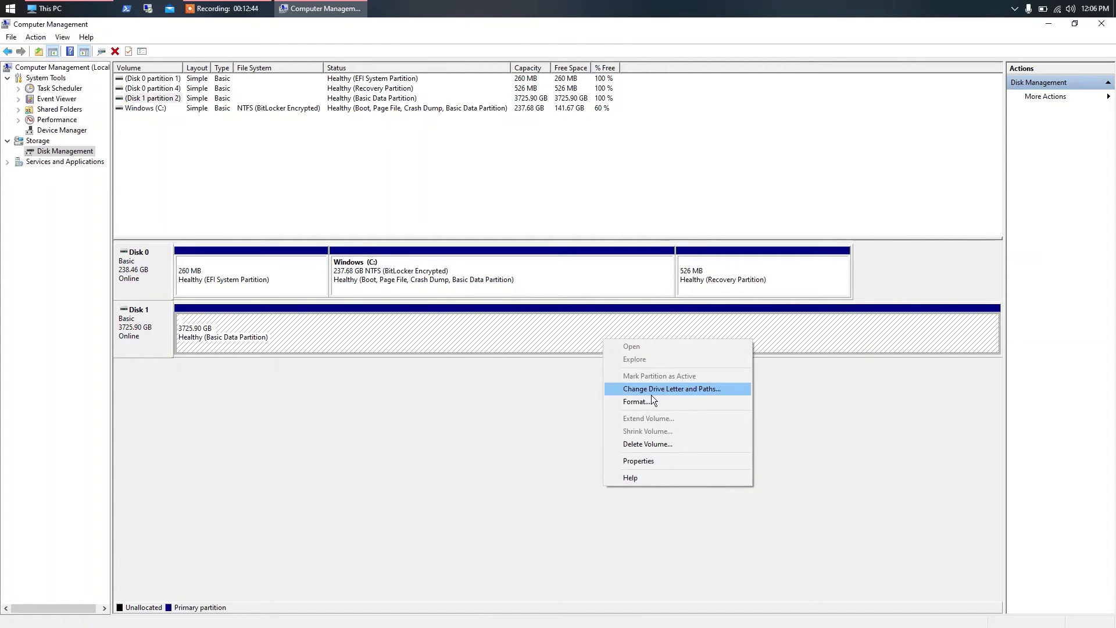
pyautogui.click(681, 391)
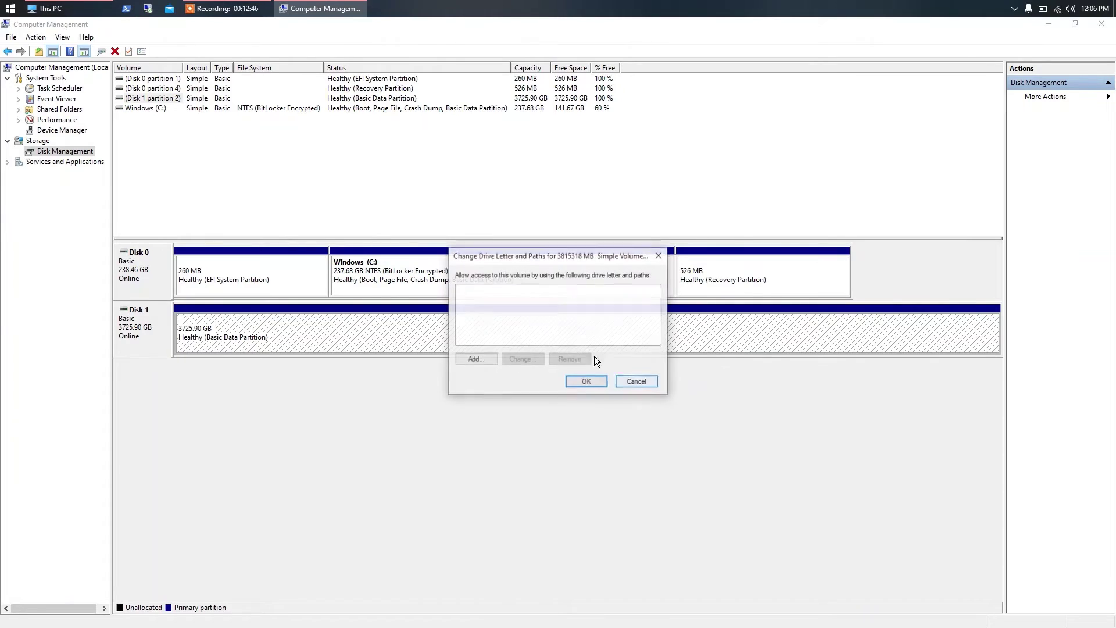
pyautogui.click(486, 359)
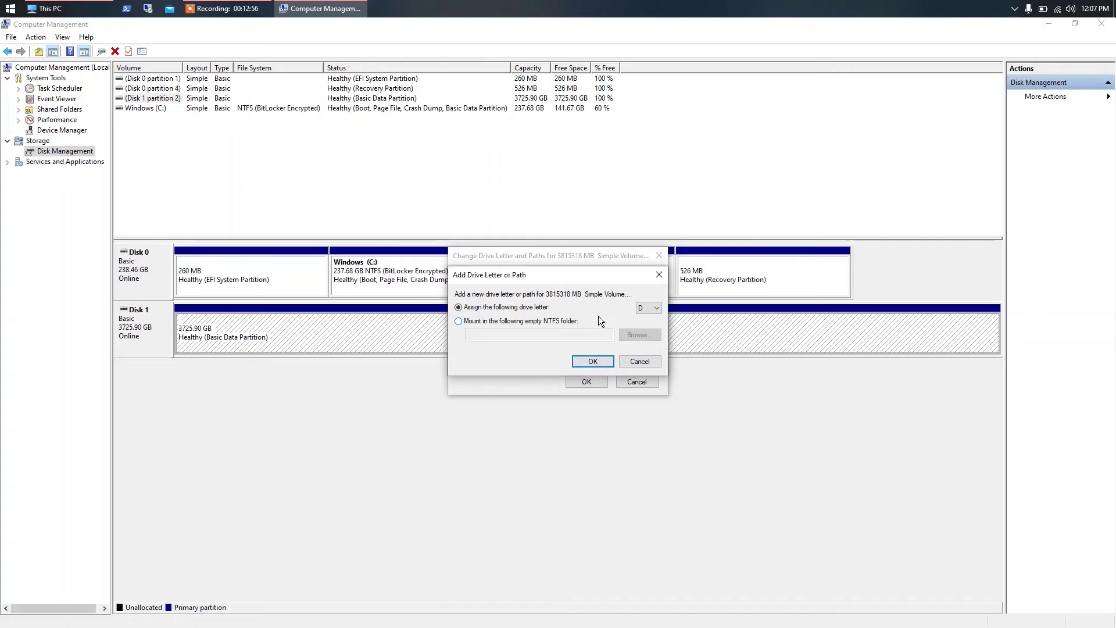
pyautogui.click(649, 307)
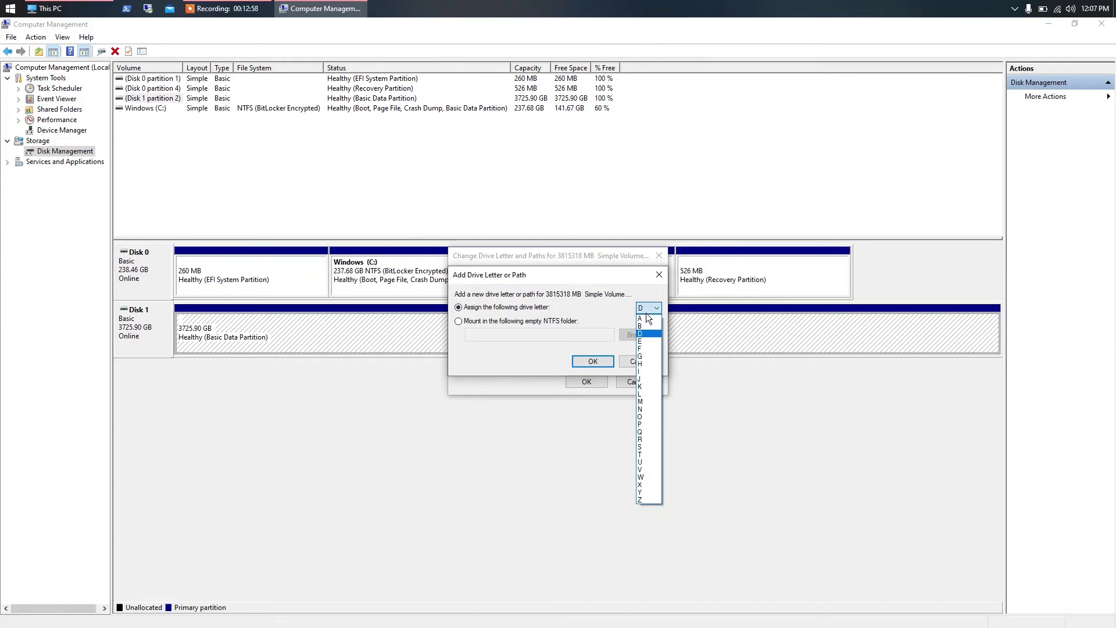
pyautogui.click(644, 493)
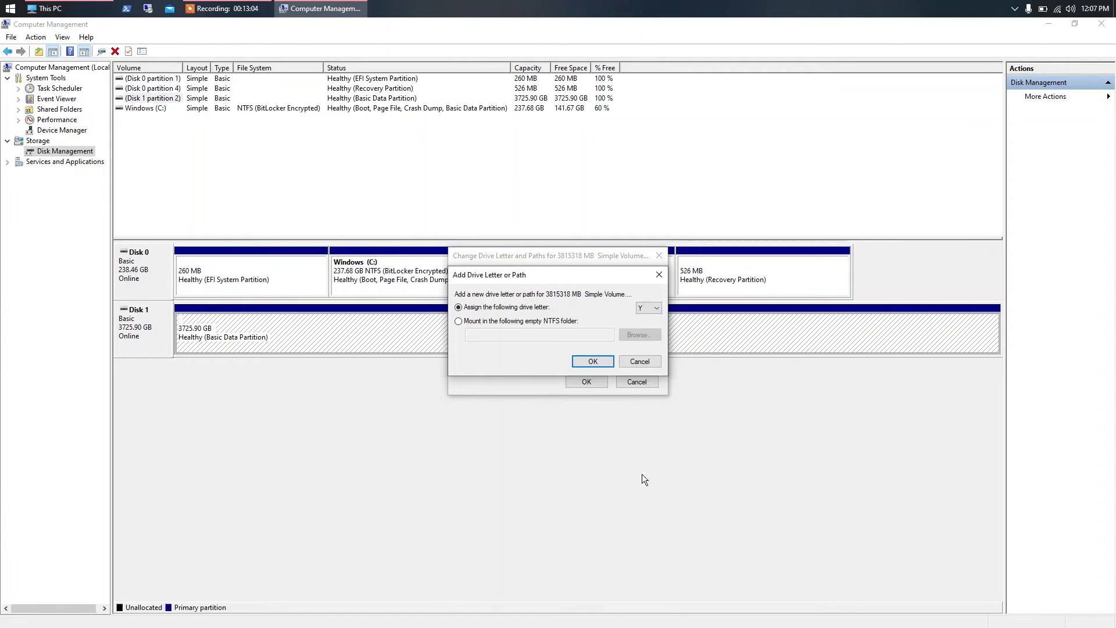
pyautogui.click(597, 359)
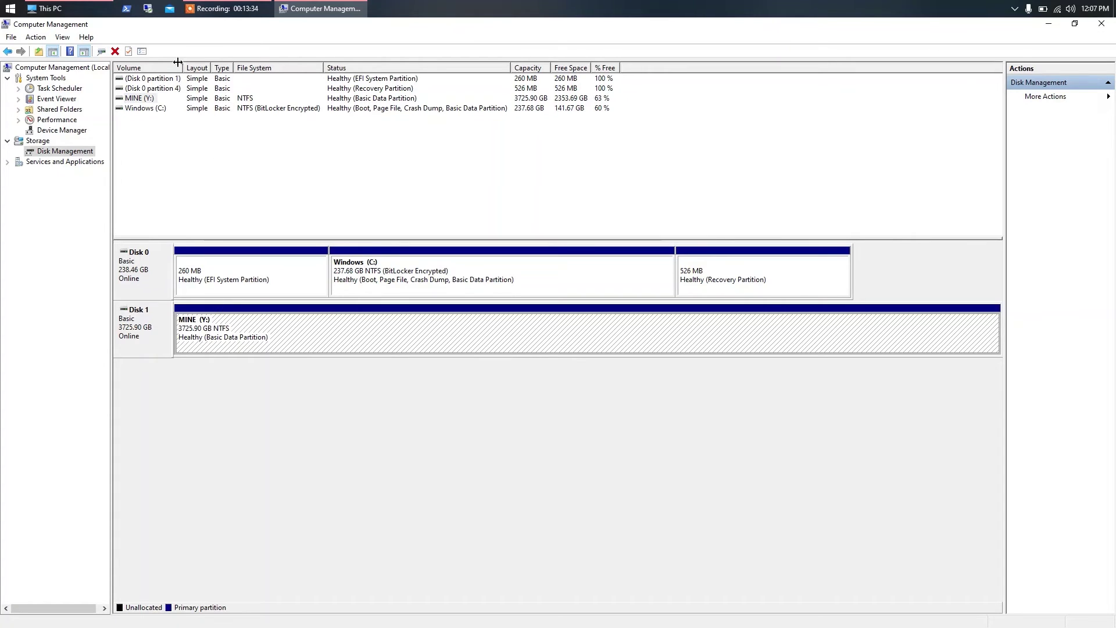
# View the properties of the MINE (Y:) drive in This PC, then close them
pyautogui.moveTo(58, 8)
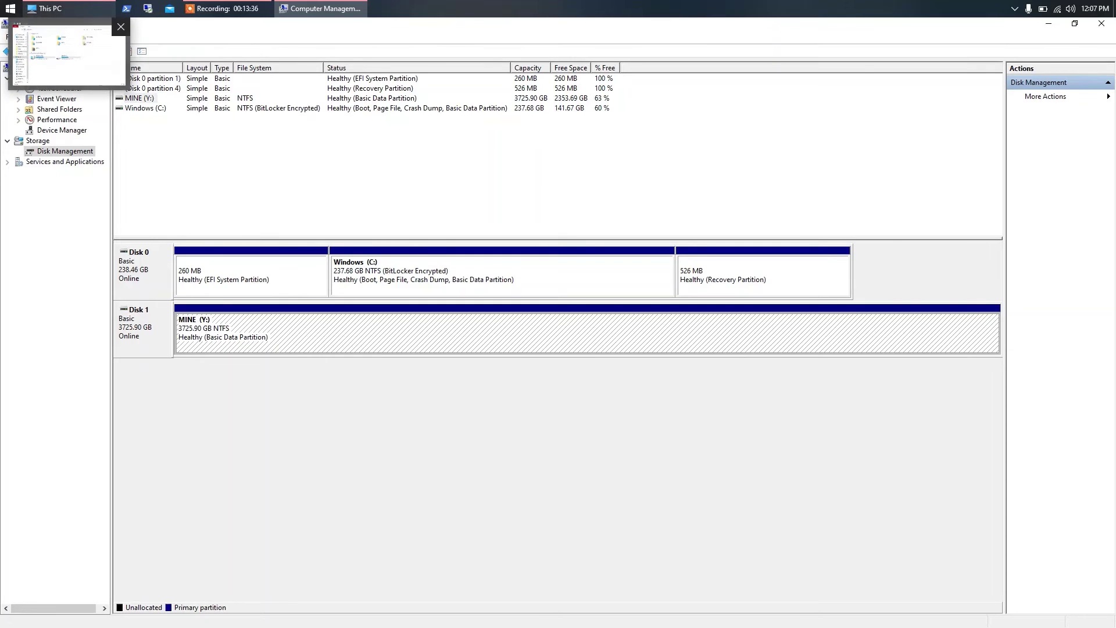
pyautogui.click(58, 8)
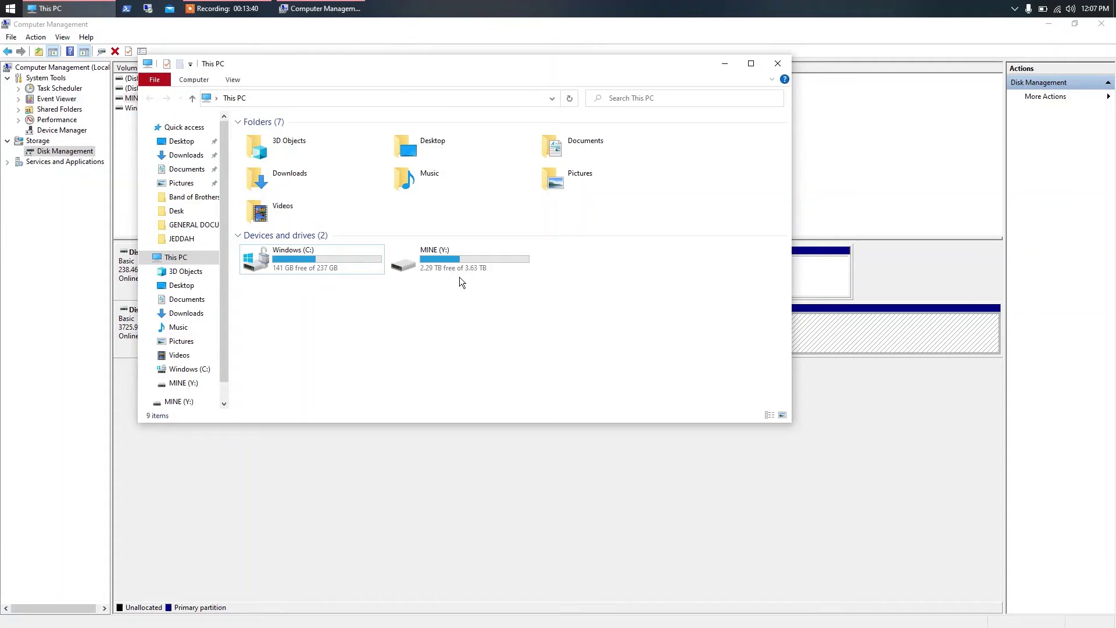
pyautogui.click(468, 272)
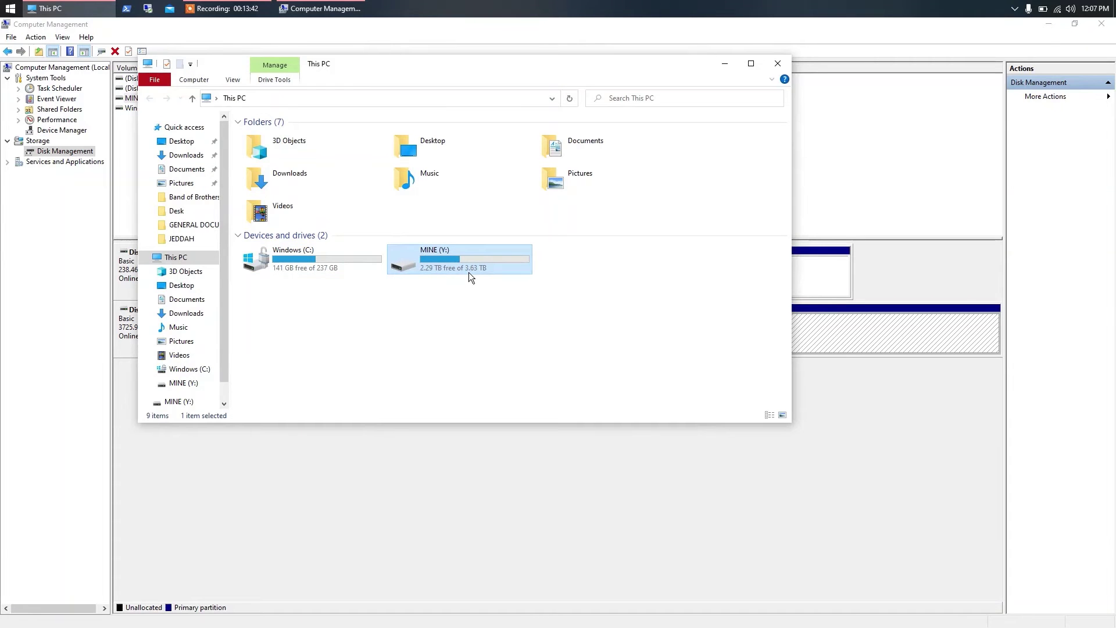
pyautogui.rightClick(472, 270)
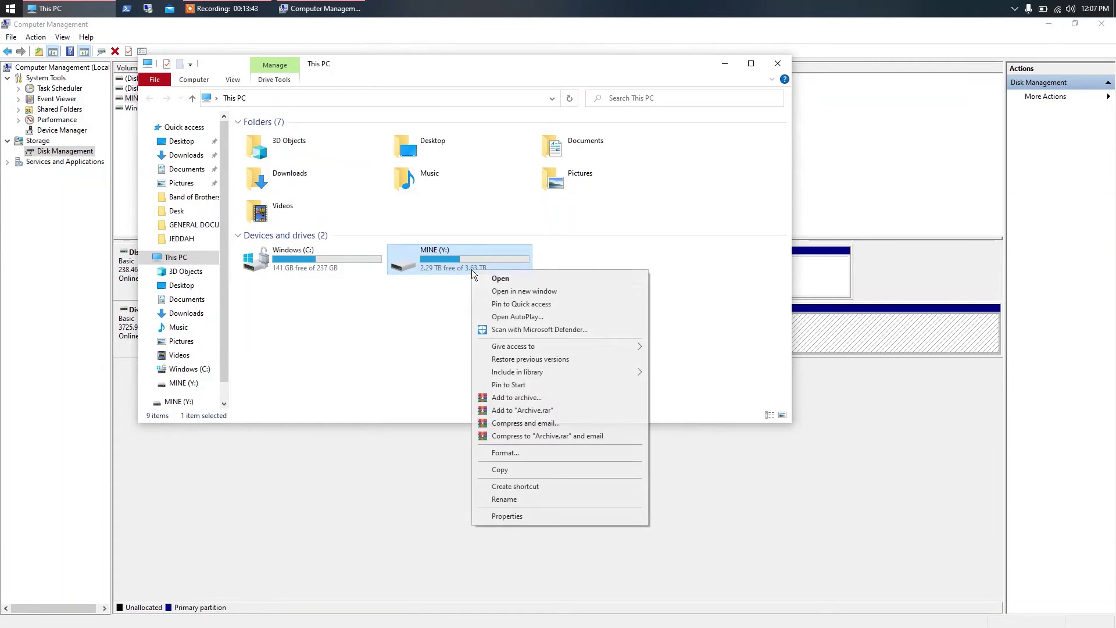
pyautogui.click(549, 518)
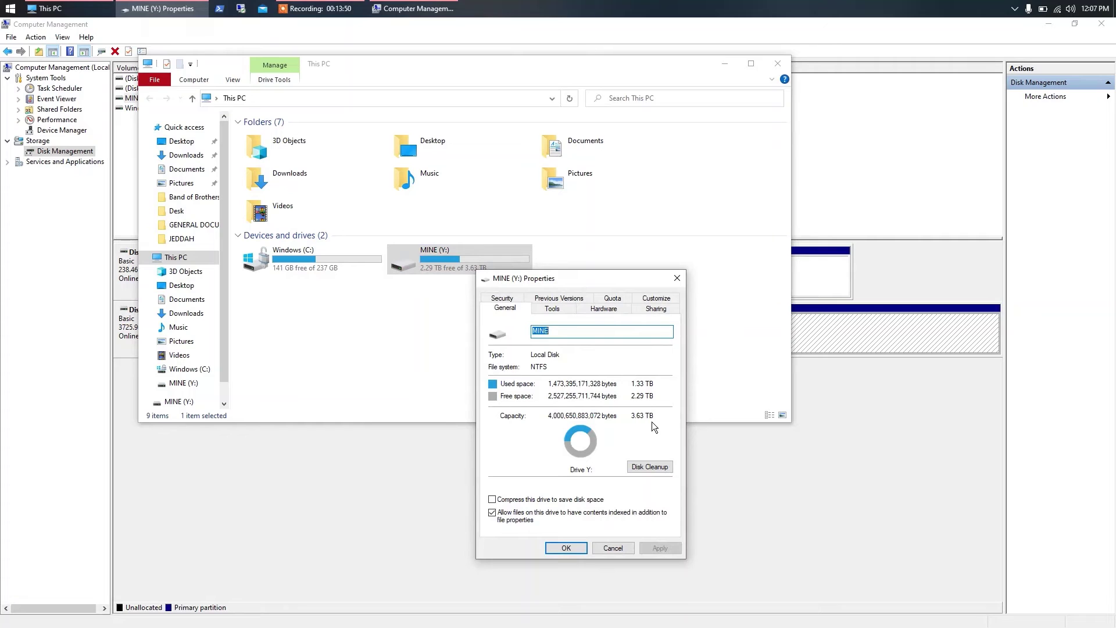
pyautogui.click(618, 551)
# Confirm This PC lists MINE (Y:) beside Windows (C:), then select the MINE partition in Computer Management
pyautogui.click(726, 64)
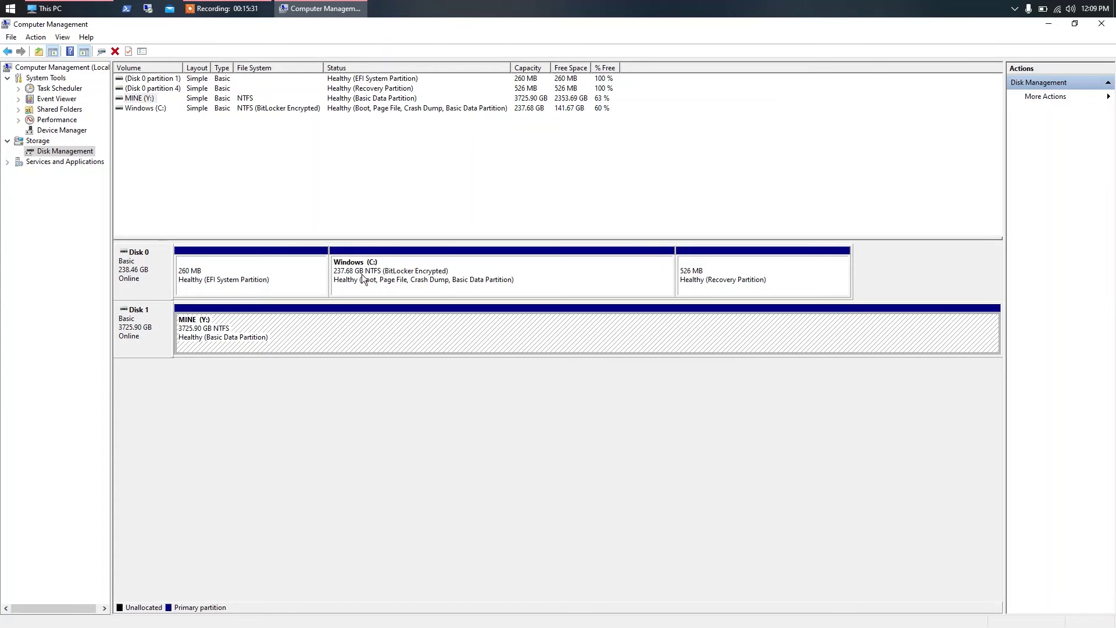
pyautogui.click(50, 8)
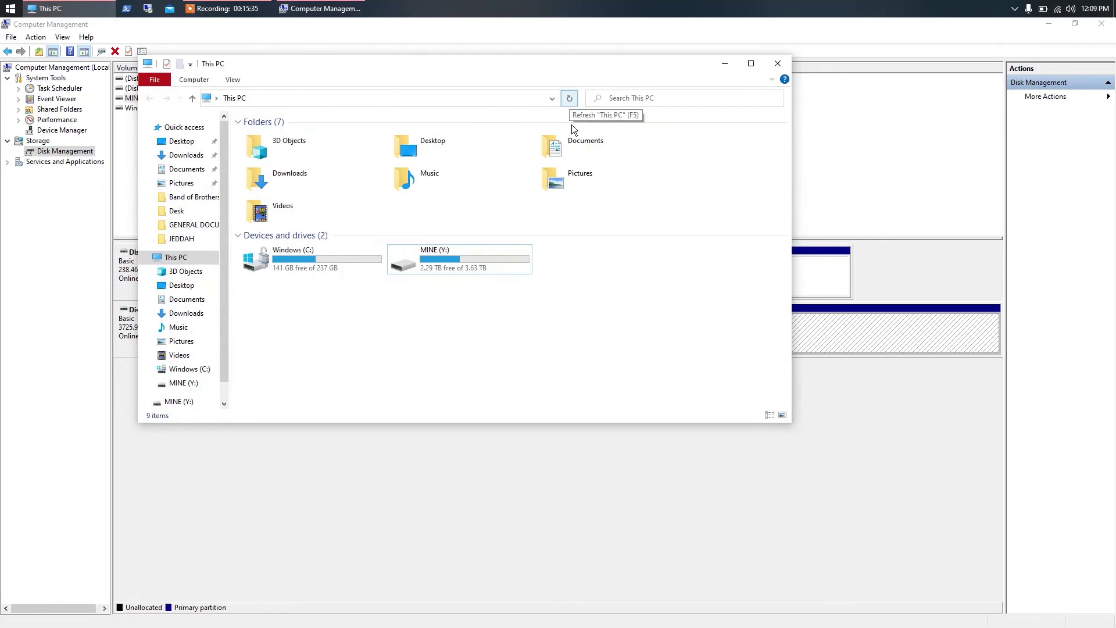
pyautogui.click(468, 257)
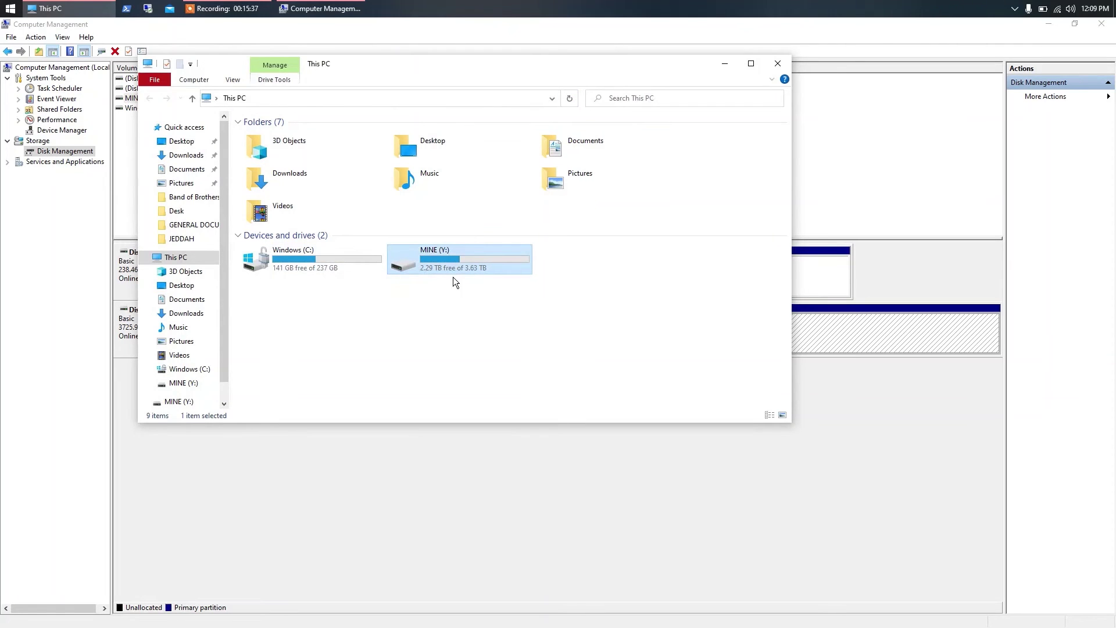
pyautogui.click(302, 267)
pyautogui.click(406, 308)
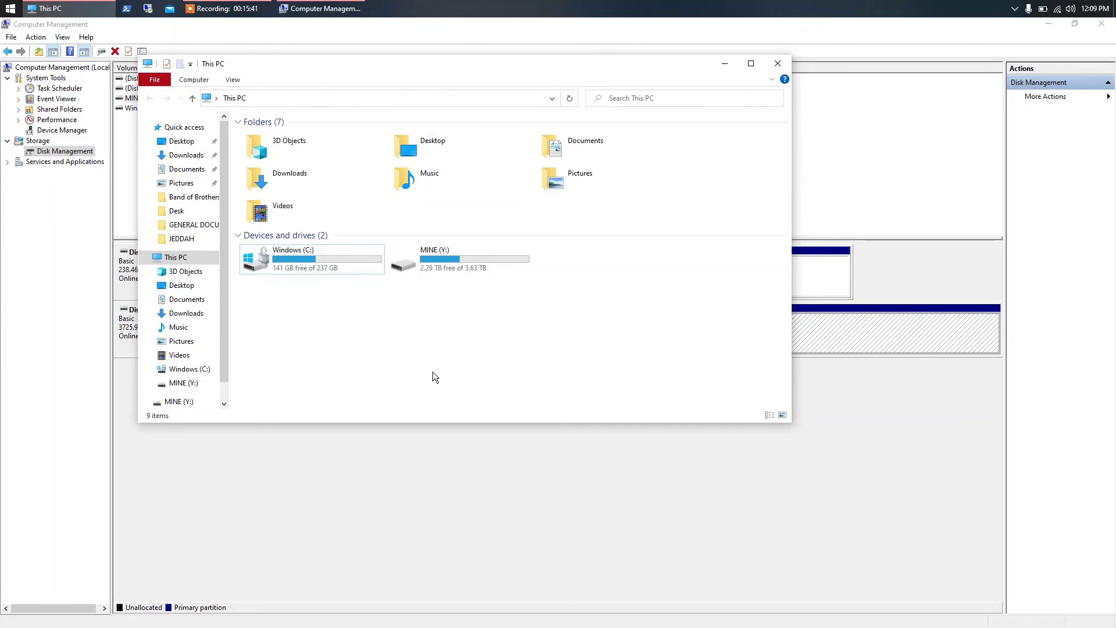
pyautogui.hotkey('alt', 'Tab')
pyautogui.click(413, 333)
# Remove and confirm removal of the MINE volume's Y: letter, then check This PC
pyautogui.rightClick(413, 331)
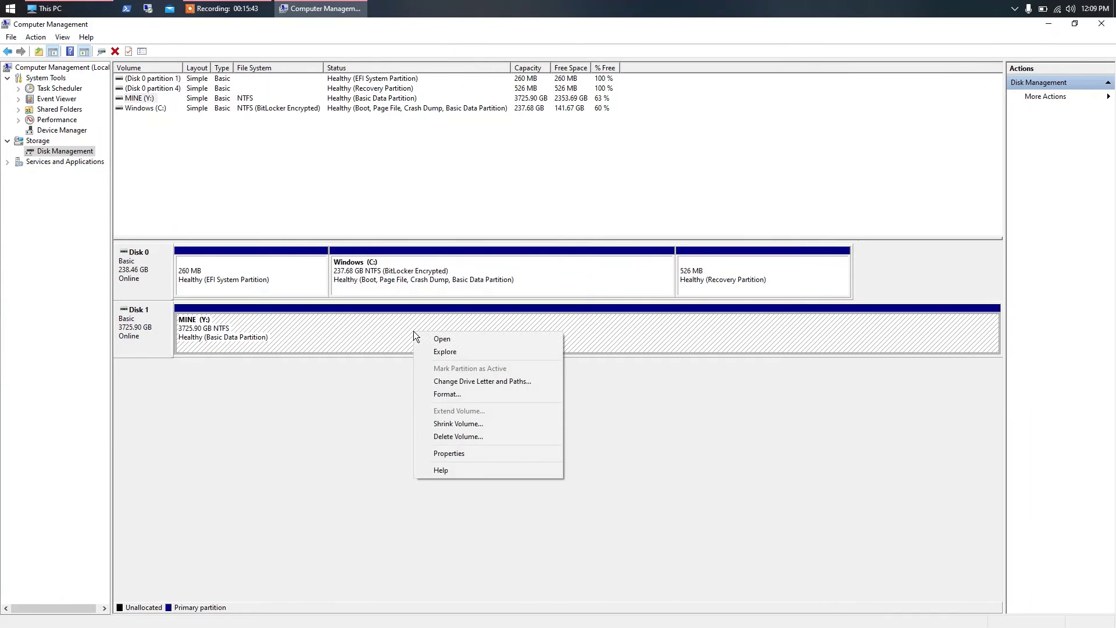
pyautogui.click(455, 382)
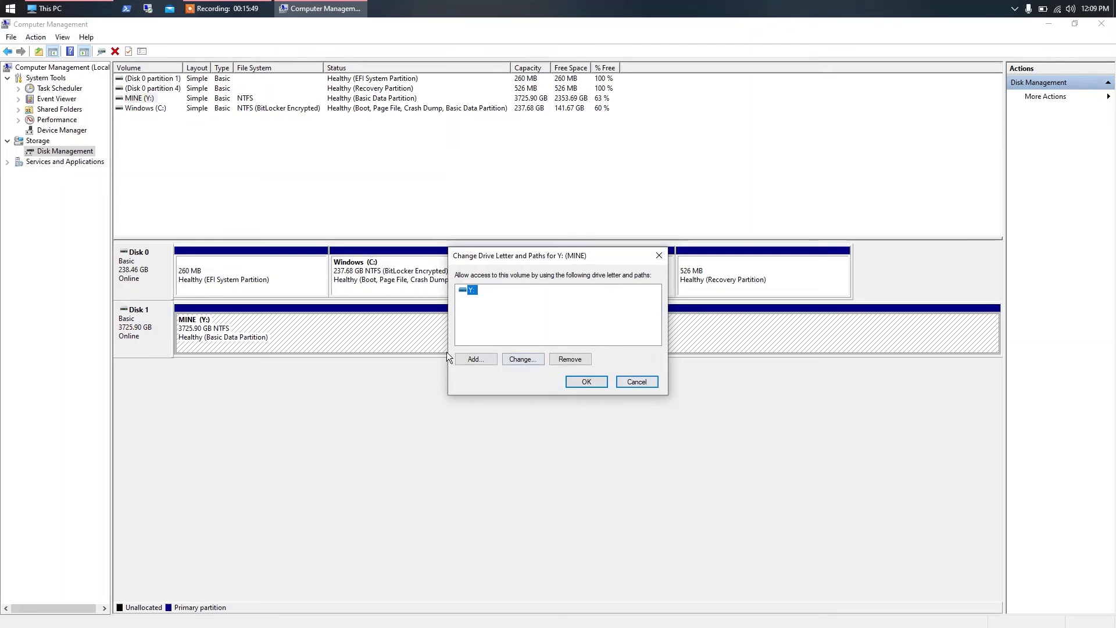
pyautogui.click(559, 359)
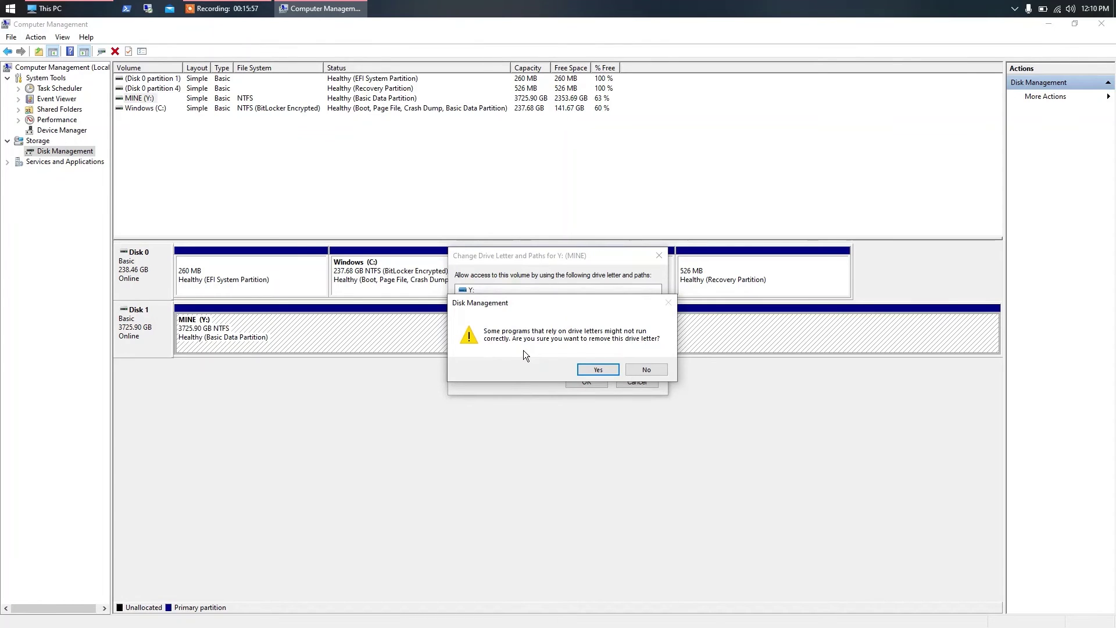
pyautogui.click(610, 369)
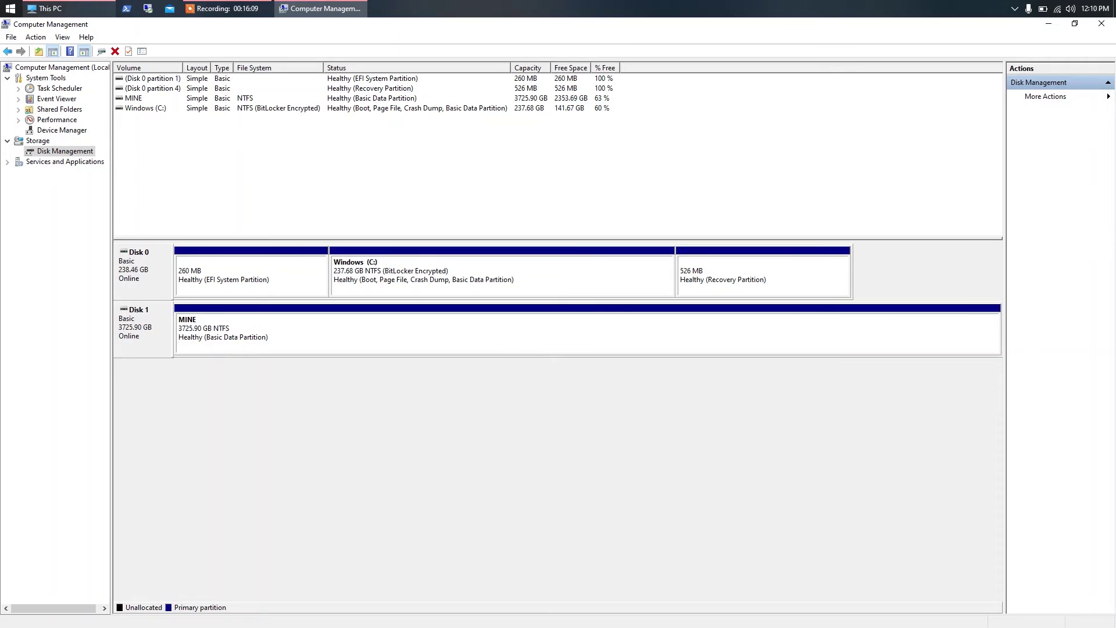
pyautogui.click(58, 8)
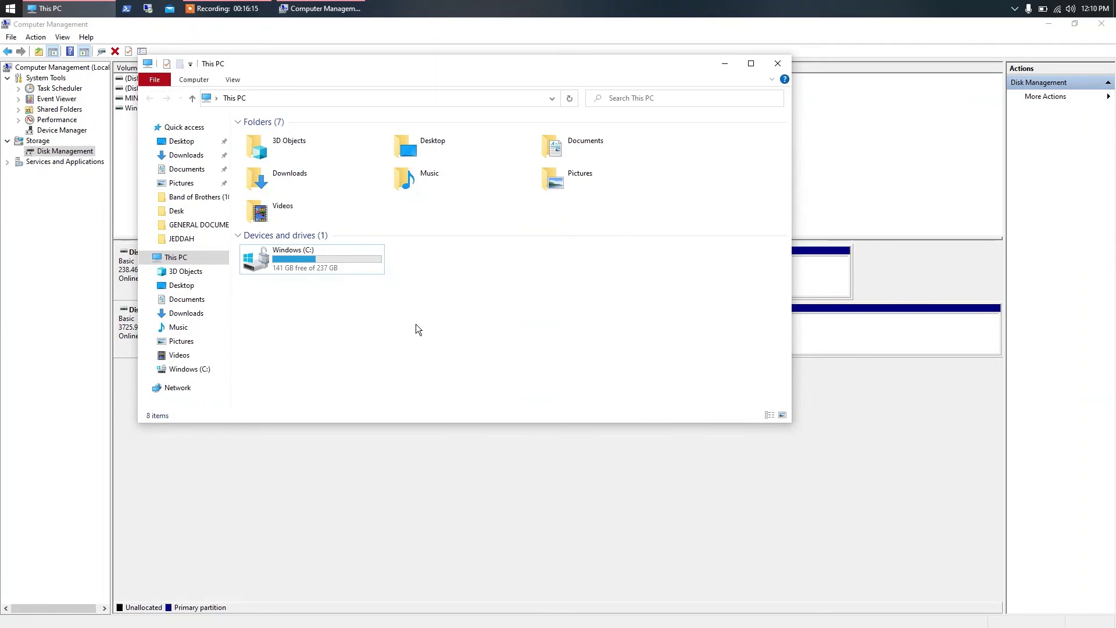
# Close Computer Management and the This PC window
pyautogui.click(620, 482)
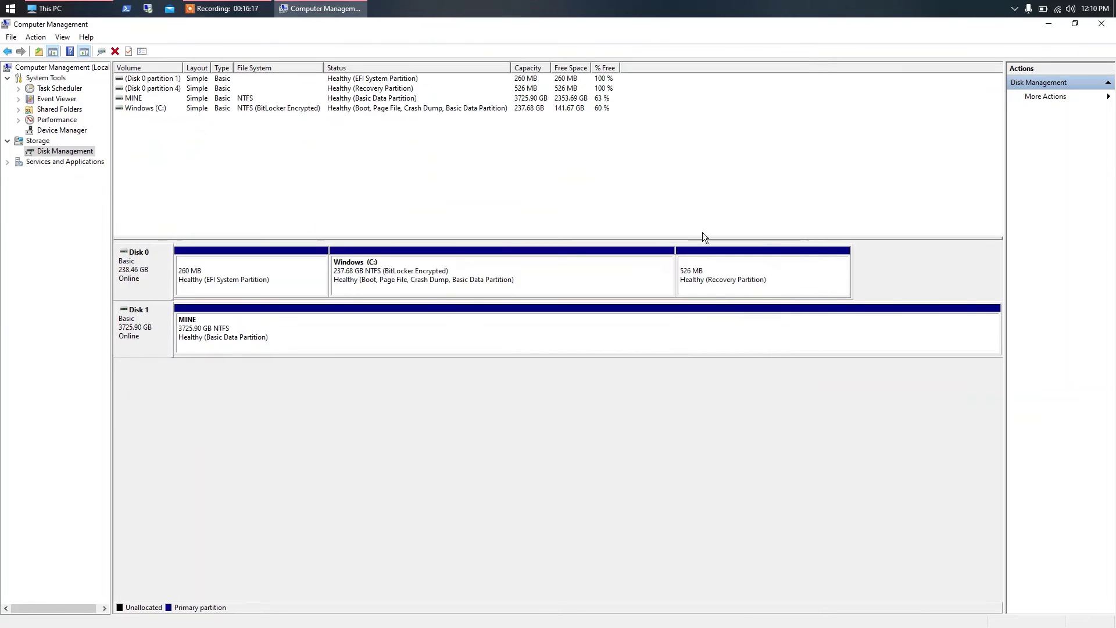
pyautogui.click(1097, 29)
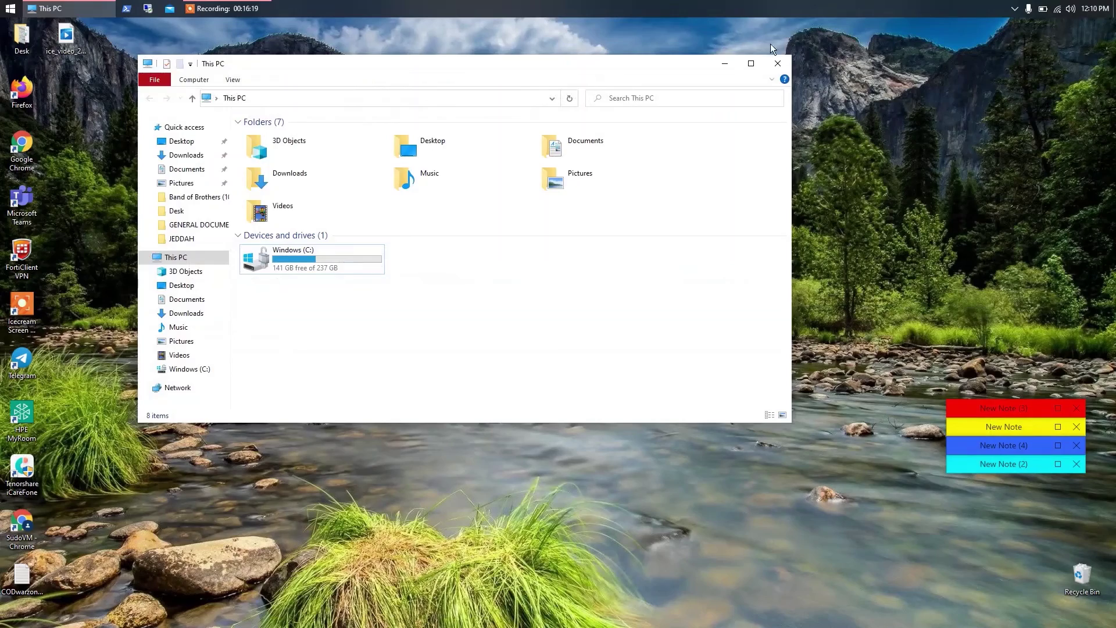
pyautogui.click(778, 63)
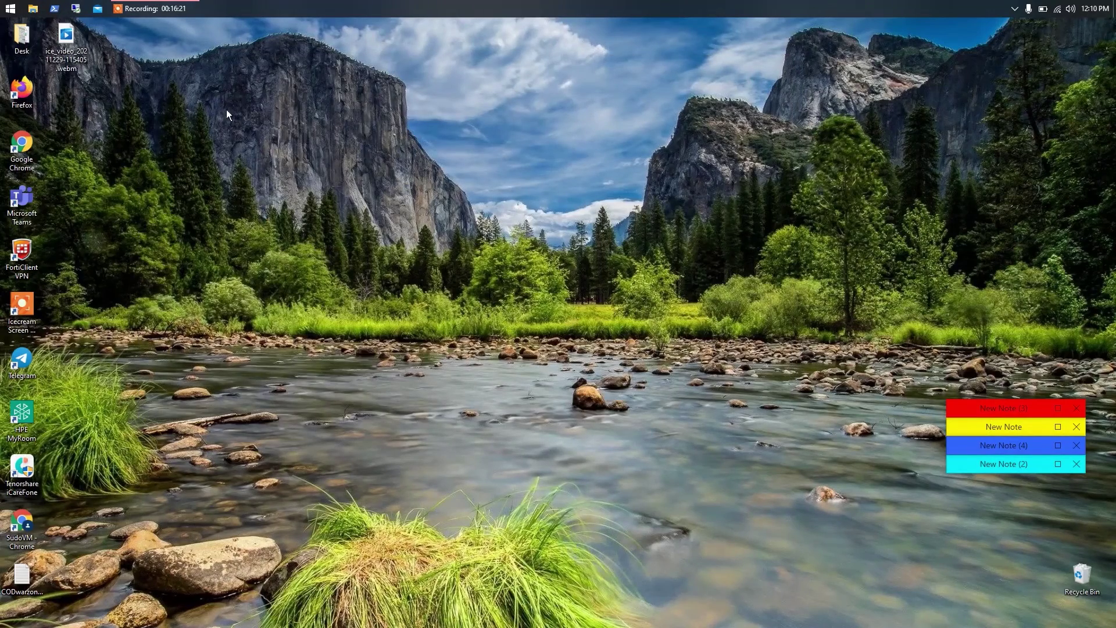
# Reopen This PC from a 'this' search and launch Computer Management with Disk Management selected
pyautogui.press('super')
pyautogui.write('this')
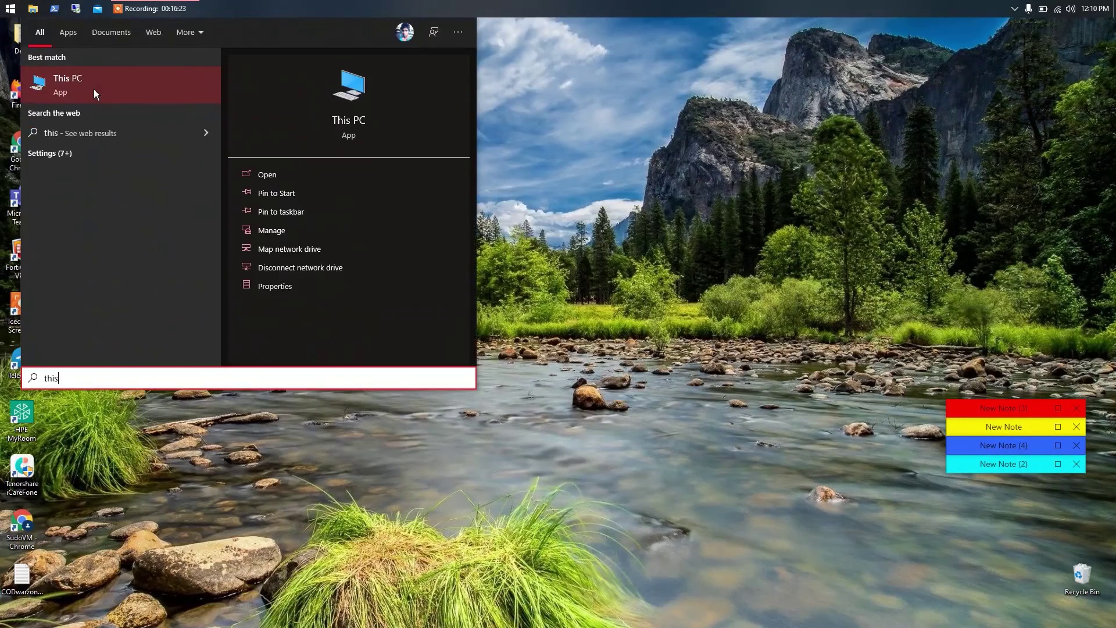
pyautogui.click(93, 89)
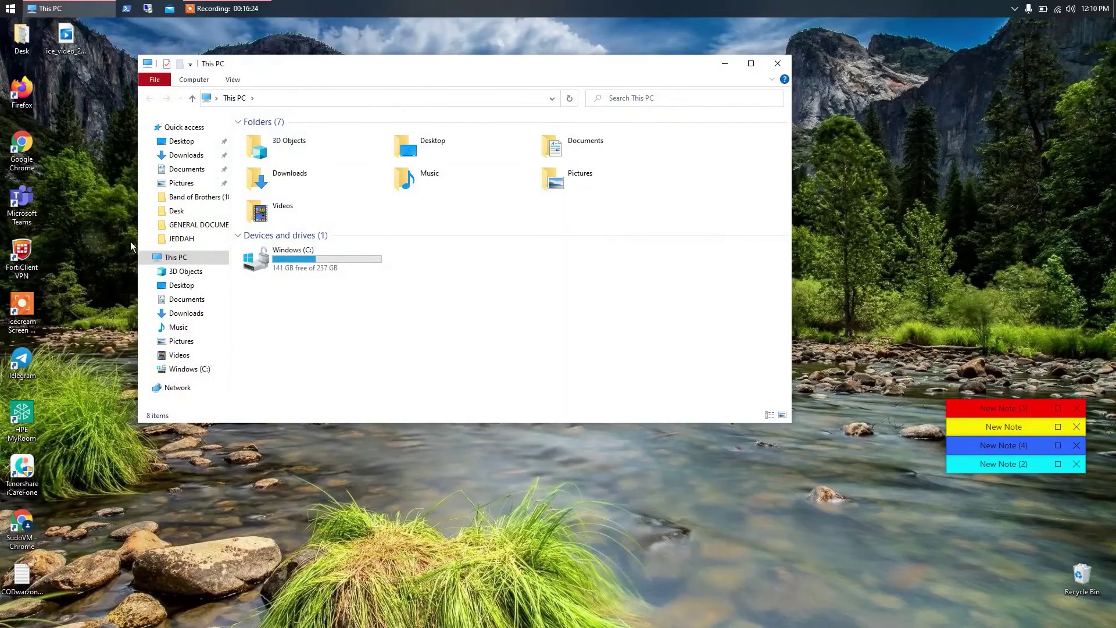
pyautogui.rightClick(200, 262)
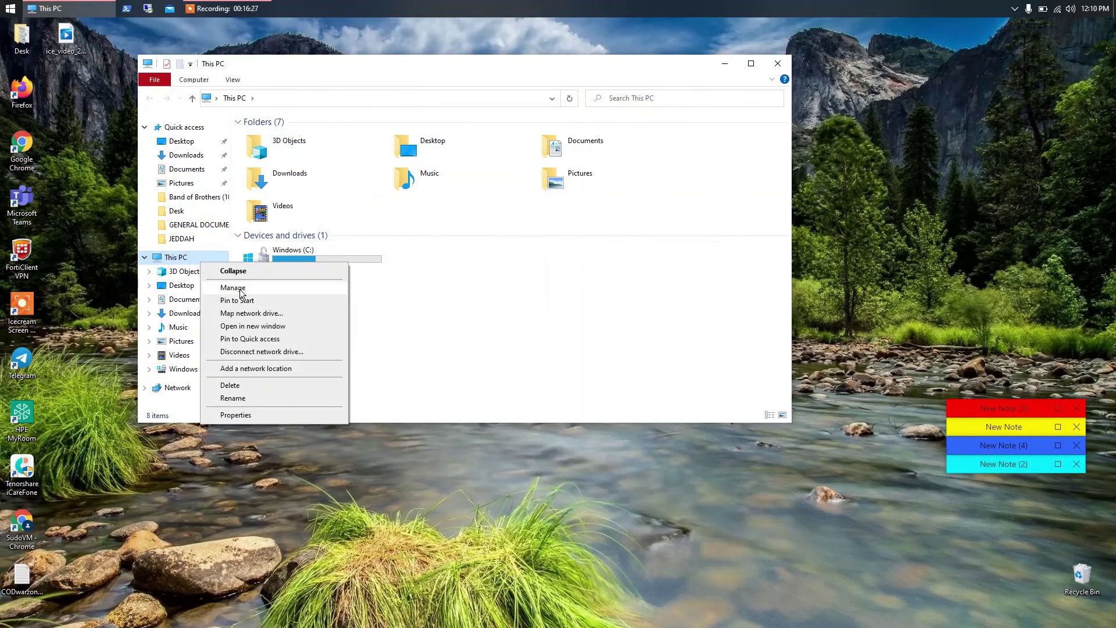
pyautogui.click(234, 290)
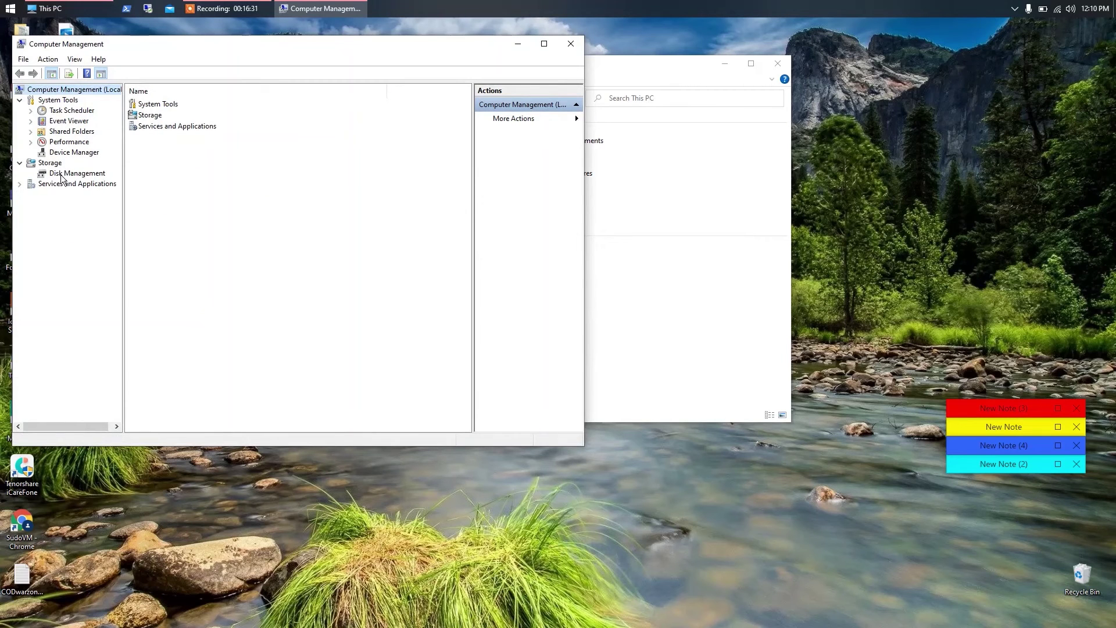
pyautogui.click(65, 173)
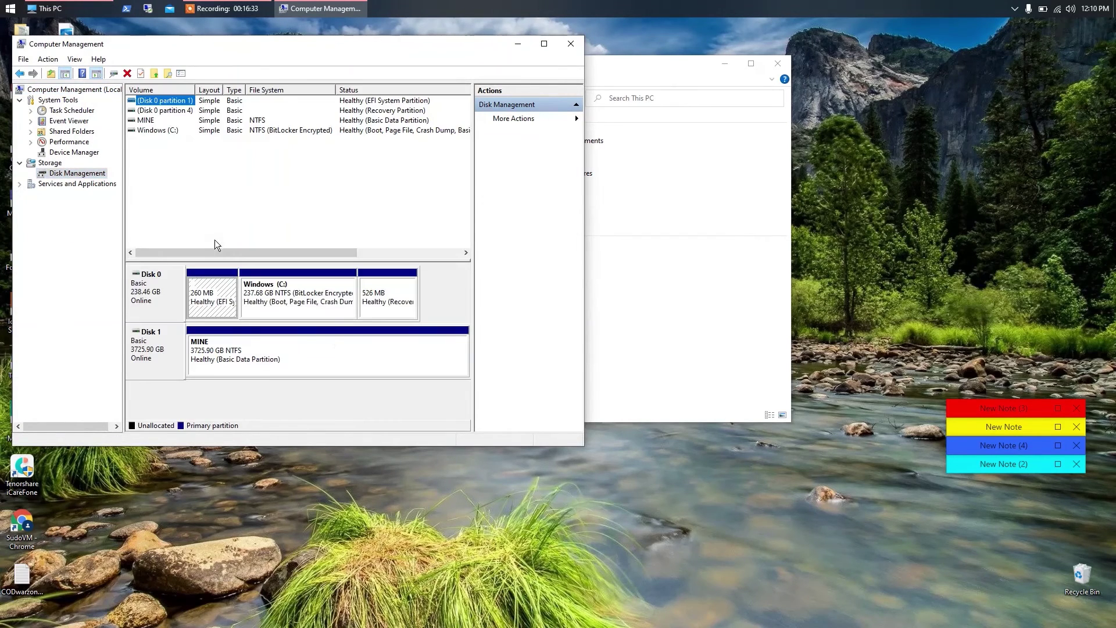
# Add drive letter N to the MINE partition on Disk 1 via Change Drive Letter and Paths
pyautogui.click(327, 365)
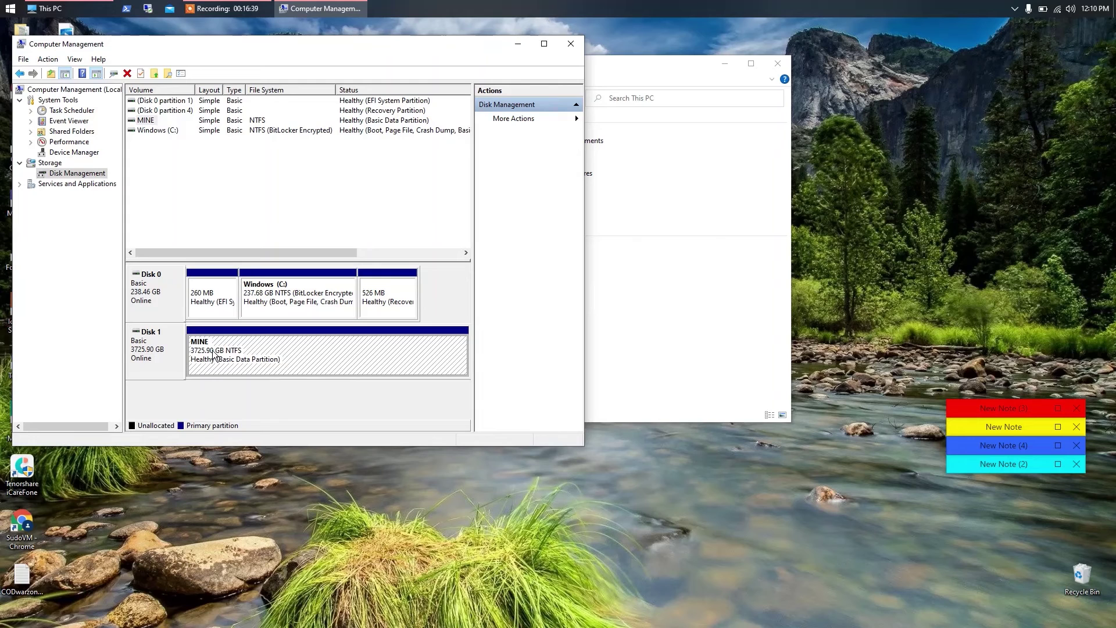
pyautogui.click(271, 304)
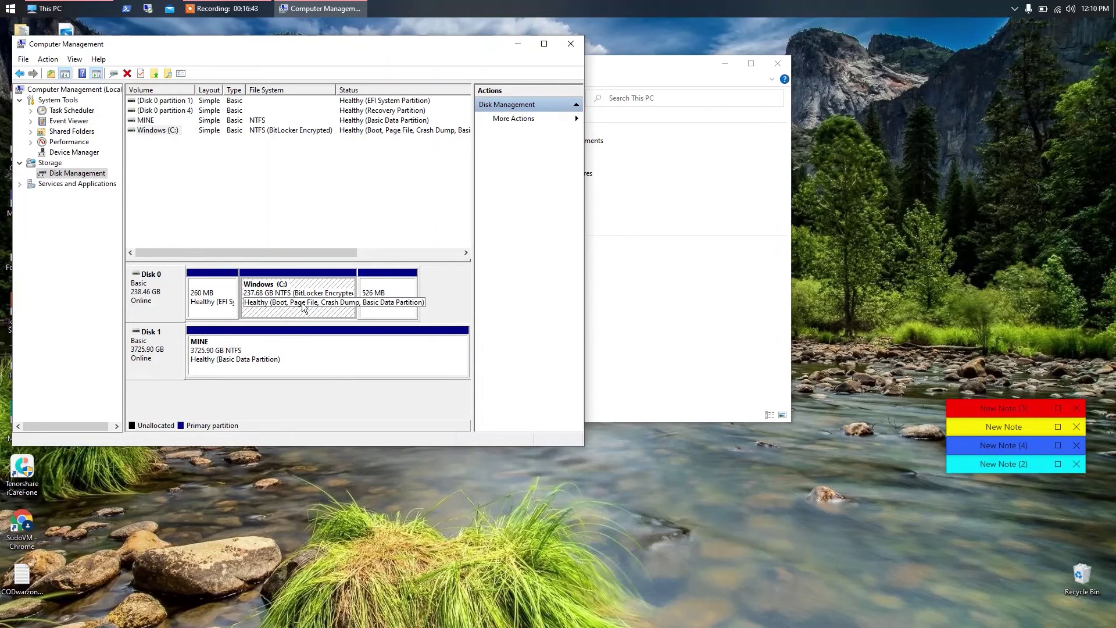
pyautogui.click(263, 352)
pyautogui.rightClick(263, 351)
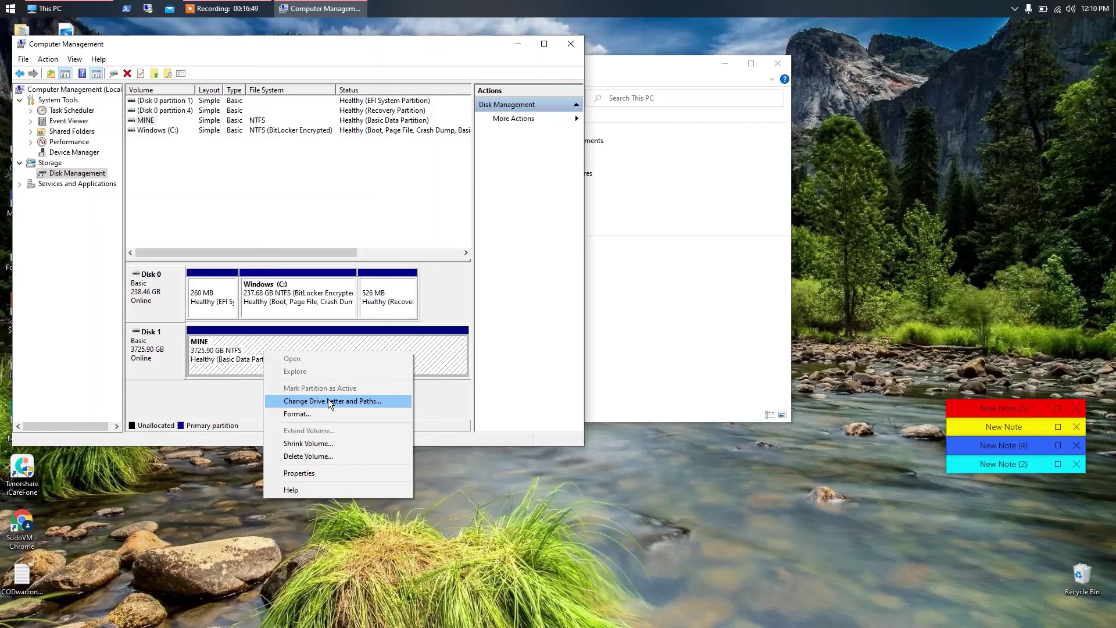
pyautogui.click(343, 402)
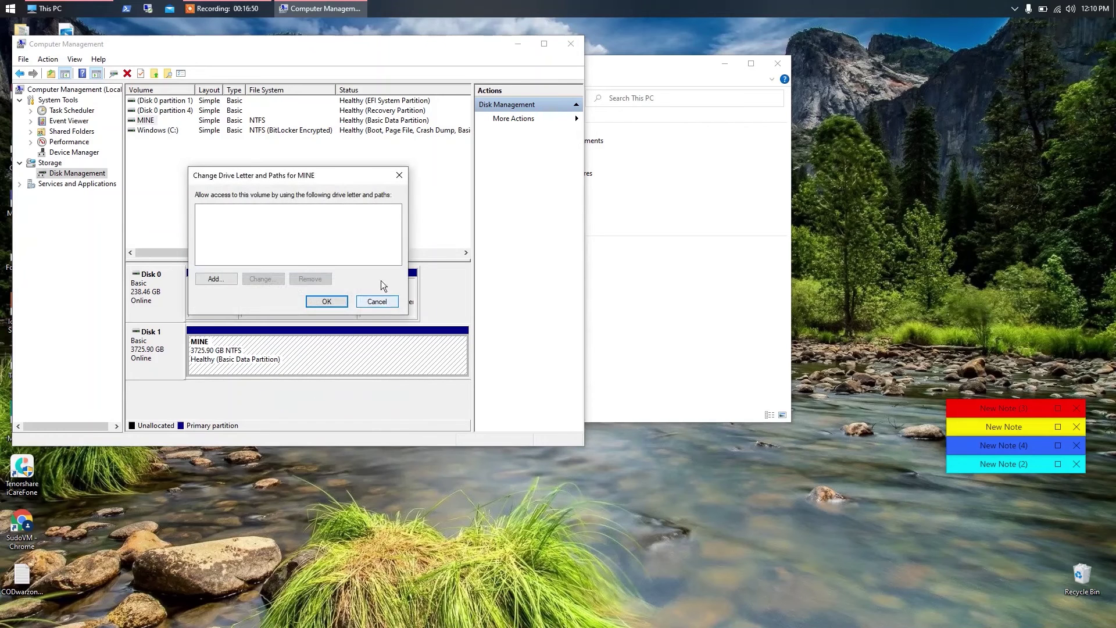
pyautogui.click(235, 281)
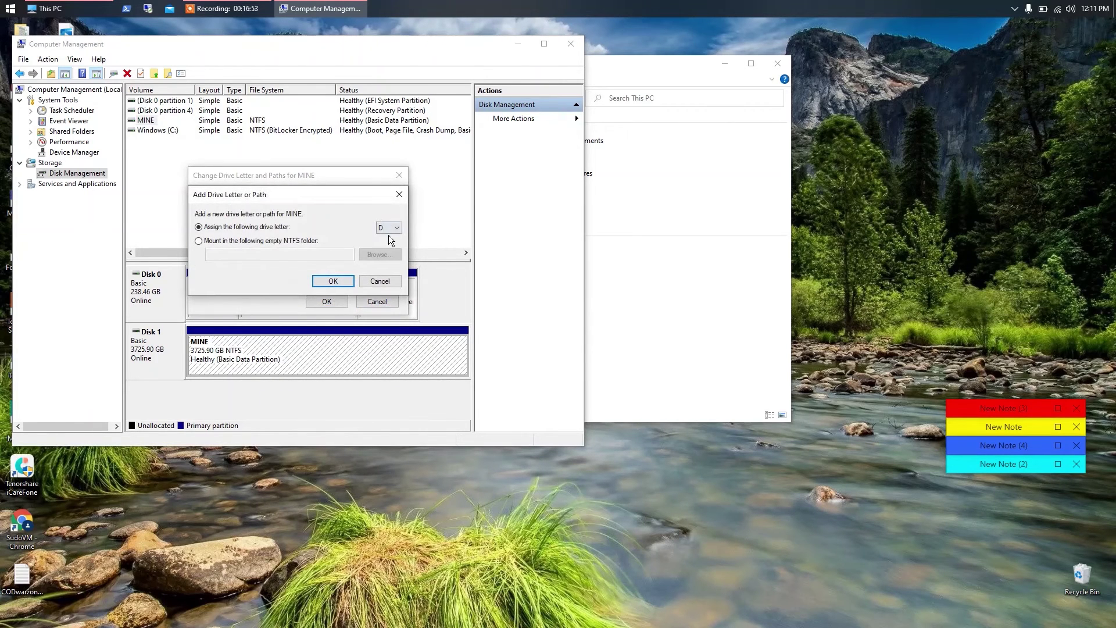
pyautogui.click(389, 230)
pyautogui.click(388, 333)
pyautogui.click(331, 280)
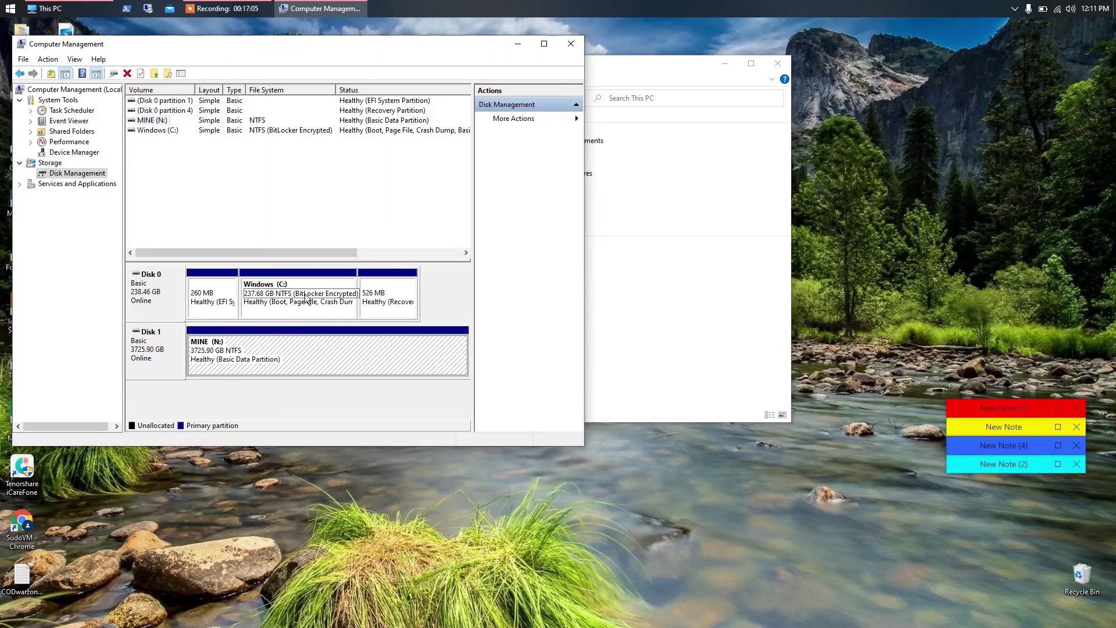
pyautogui.click(660, 47)
pyautogui.click(651, 79)
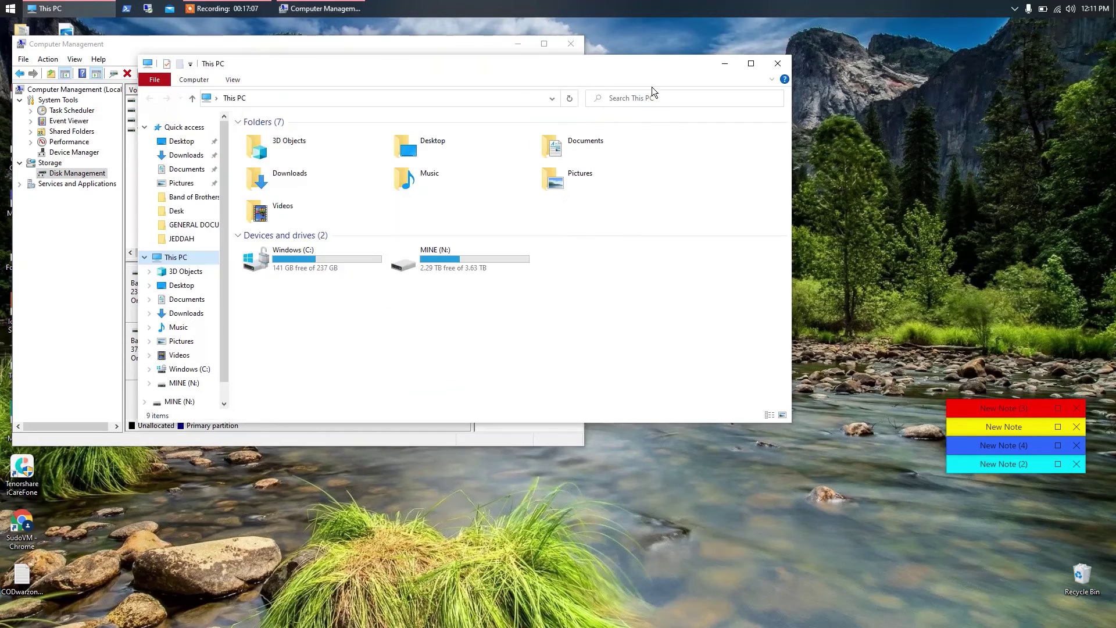
pyautogui.click(79, 319)
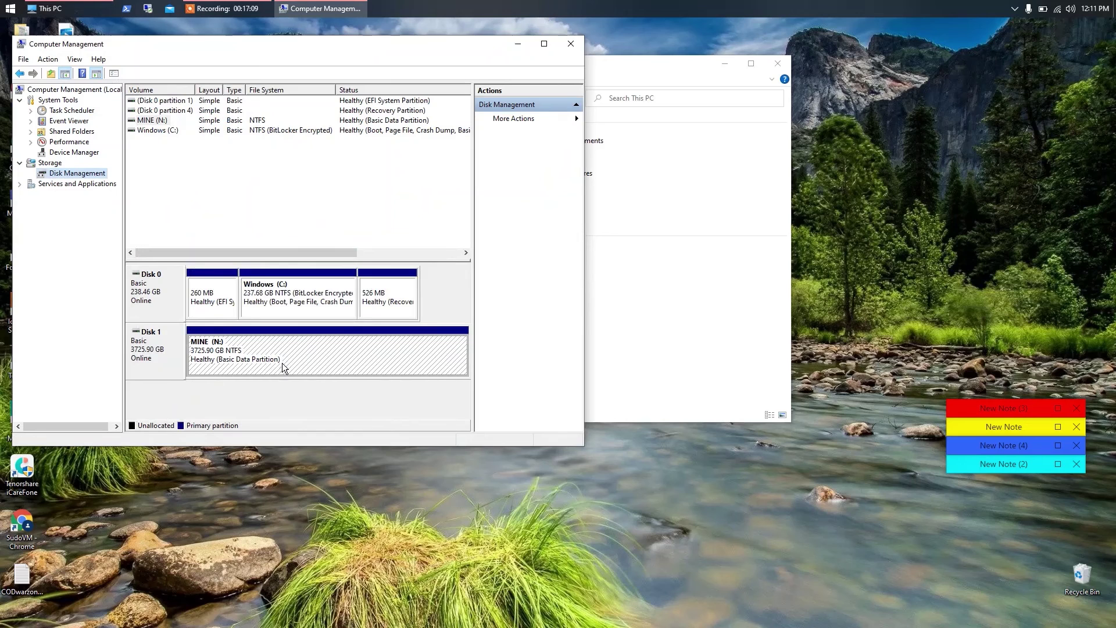